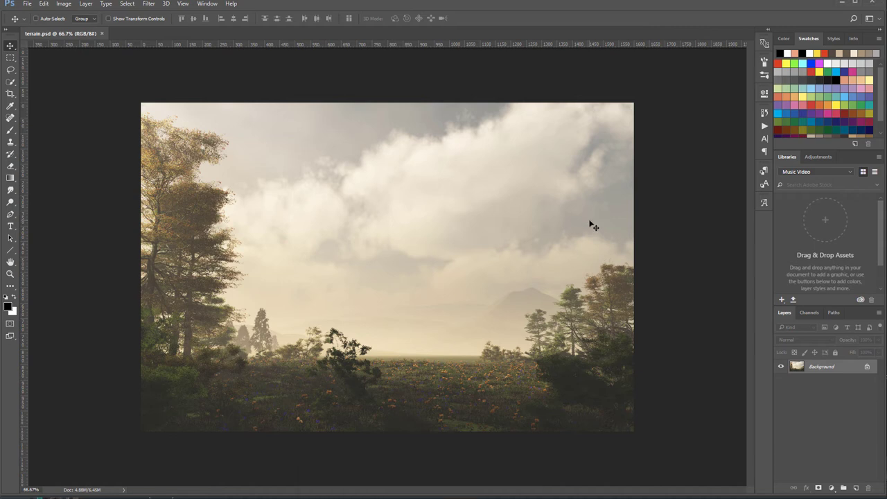
# Tone map terrain.hdr with Details Enhancer at White Point 0.030% and Tone Compression 8.7
pyautogui.hotkey('alt', 'Tab')
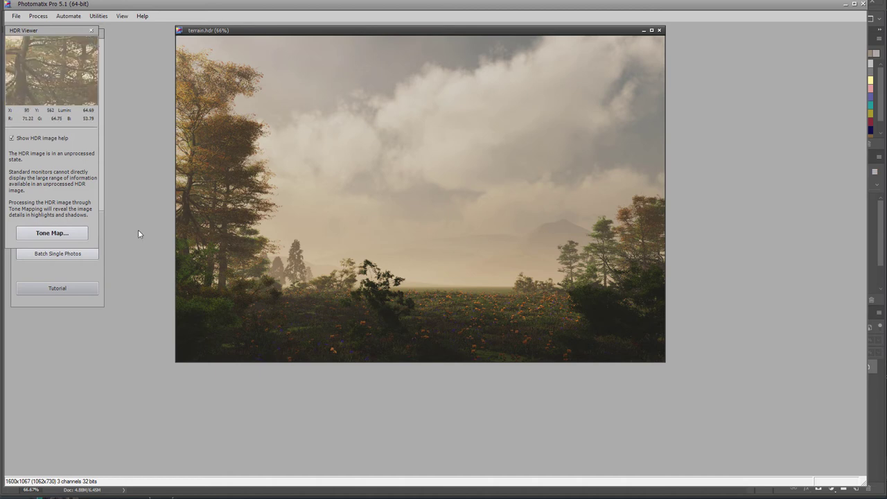
pyautogui.click(63, 234)
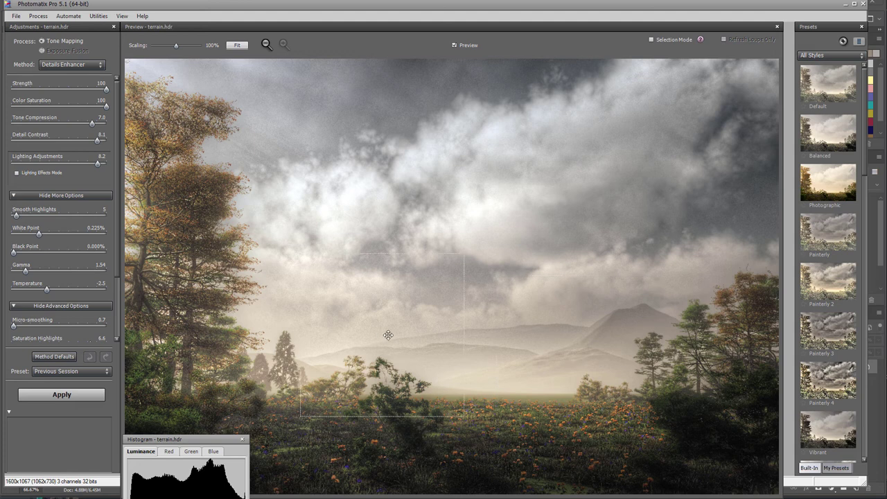
pyautogui.moveTo(20, 220)
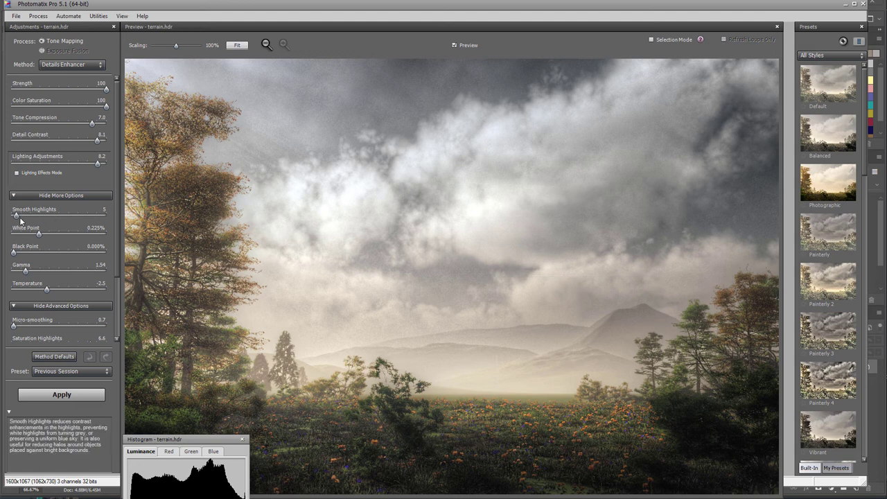
pyautogui.moveTo(37, 239)
pyautogui.moveTo(38, 234); pyautogui.dragTo(70, 234)
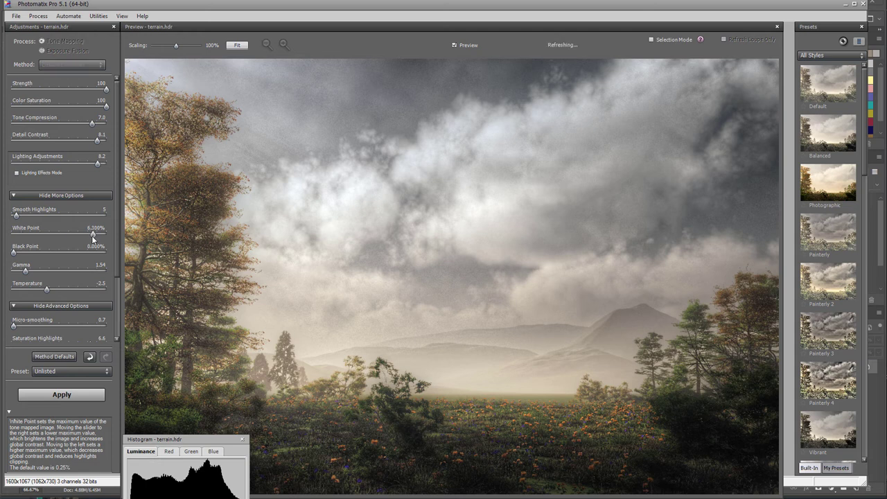
pyautogui.click(93, 236)
pyautogui.moveTo(92, 235); pyautogui.dragTo(25, 233)
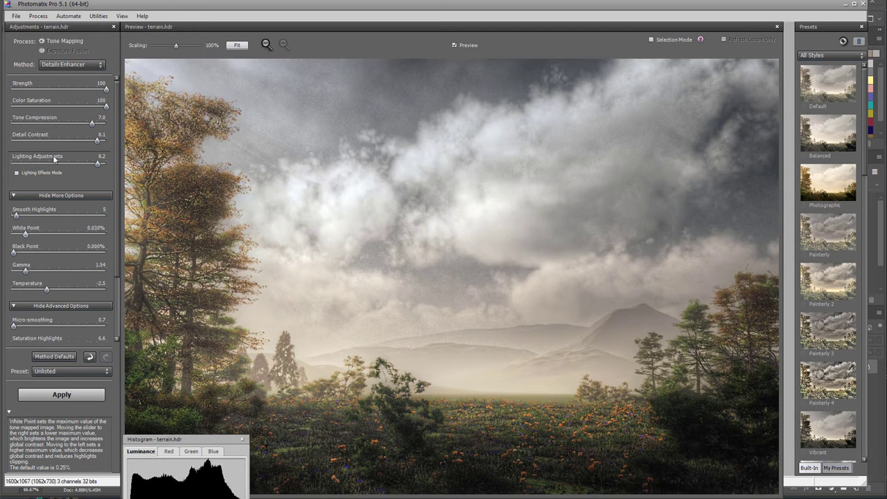
pyautogui.moveTo(93, 124)
pyautogui.mouseDown()
pyautogui.moveTo(45, 123)
pyautogui.moveTo(101, 127)
pyautogui.mouseUp()
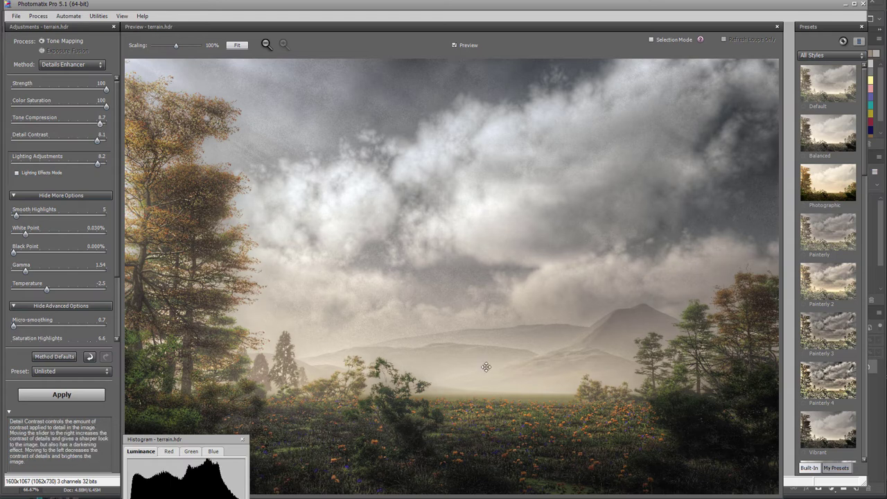
# Set Saturation Highlights 1.2, Gamma 1.65 and Smooth Highlights 8, then apply the tone mapping
pyautogui.scroll(-3, 21, 312)
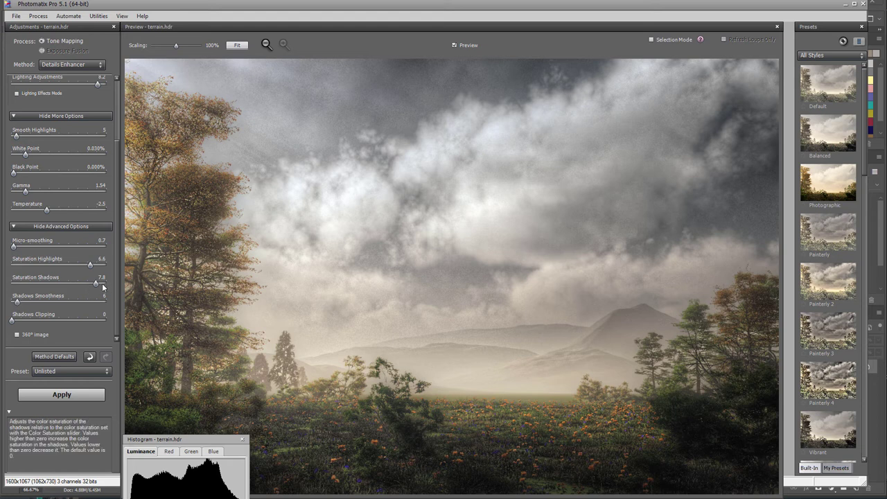
pyautogui.moveTo(90, 267); pyautogui.dragTo(64, 265)
pyautogui.moveTo(23, 191)
pyautogui.mouseDown()
pyautogui.moveTo(18, 197)
pyautogui.moveTo(57, 199)
pyautogui.moveTo(18, 195)
pyautogui.mouseUp()
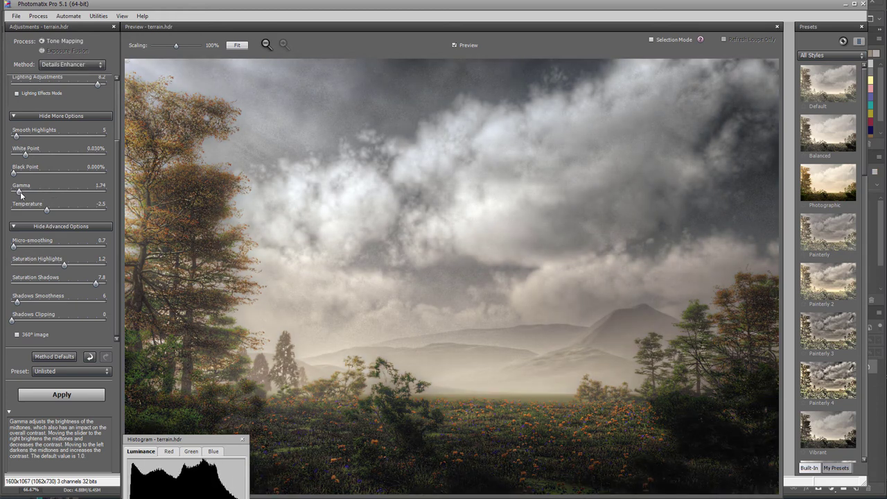
pyautogui.click(25, 196)
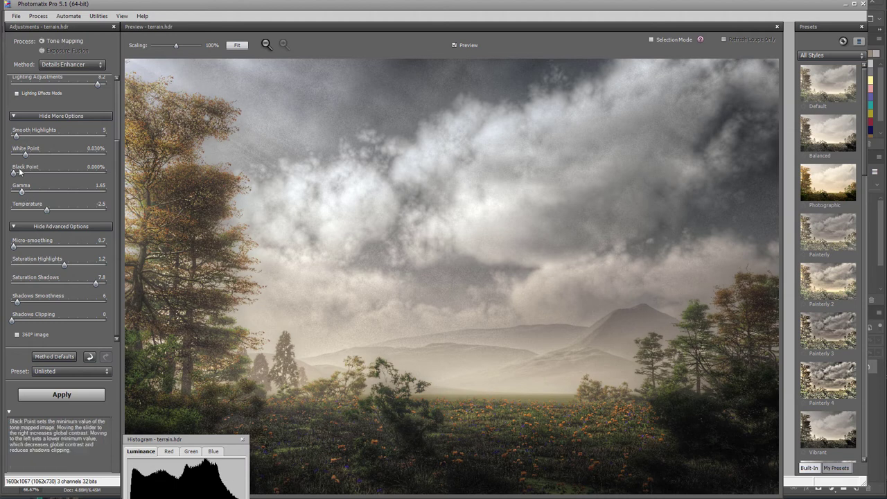
pyautogui.moveTo(16, 135)
pyautogui.mouseDown()
pyautogui.moveTo(67, 138)
pyautogui.moveTo(22, 139)
pyautogui.mouseUp()
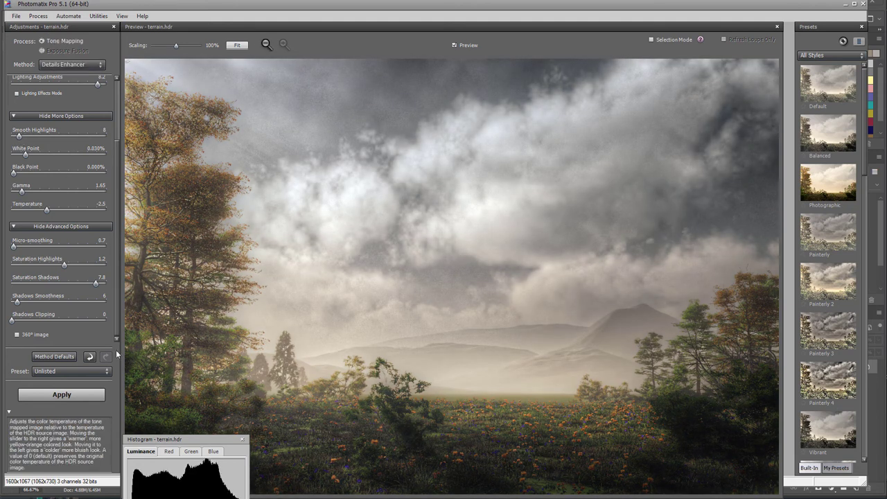
pyautogui.click(75, 395)
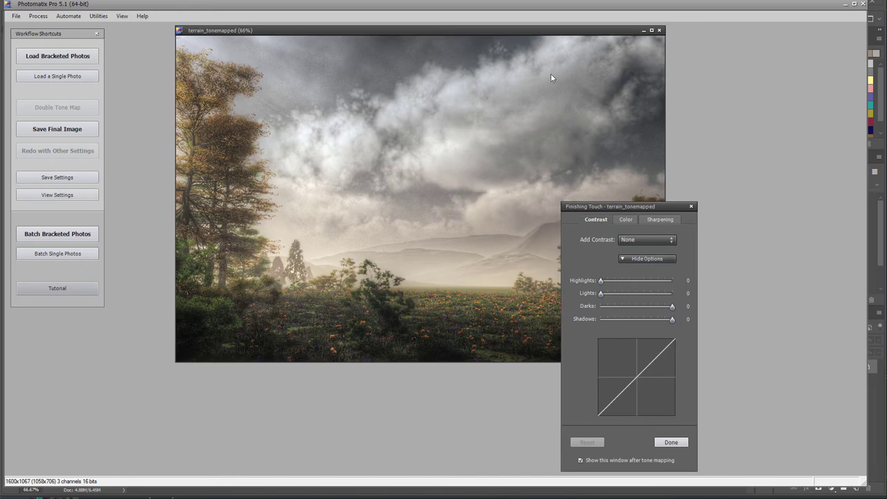
# Give terrain_tonemapped Lights contrast +11 and sharpening Amount 50, and accept the finishing touches
pyautogui.moveTo(622, 207); pyautogui.dragTo(699, 120)
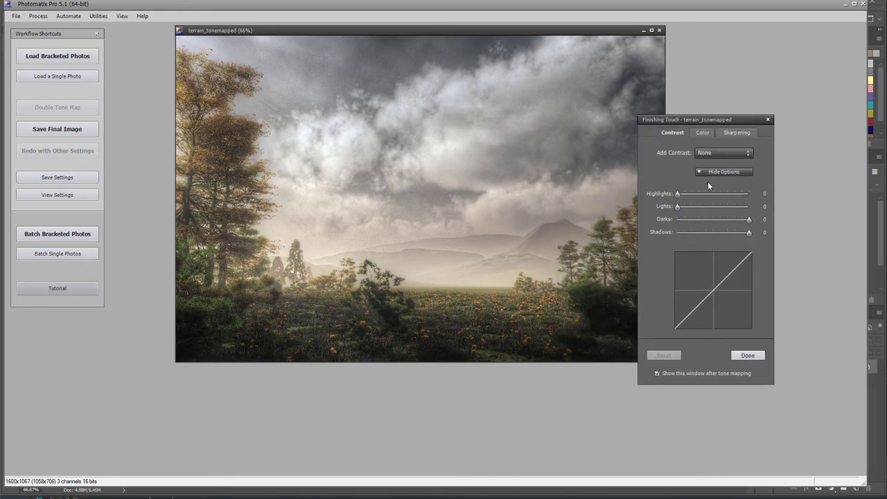
pyautogui.moveTo(683, 203); pyautogui.dragTo(685, 205)
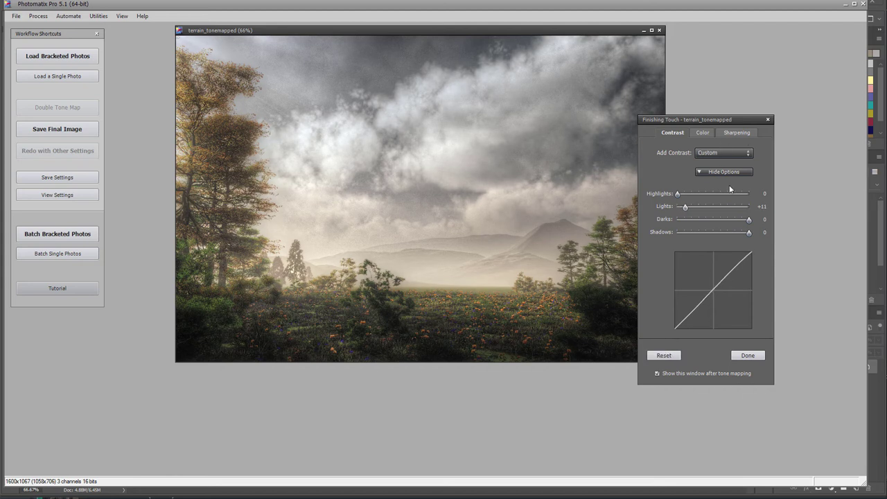
pyautogui.click(701, 134)
pyautogui.click(739, 132)
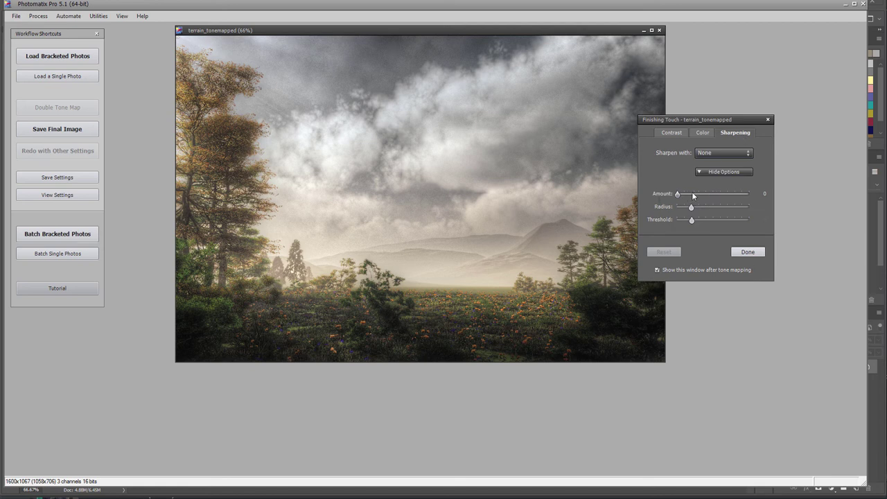
pyautogui.moveTo(692, 196); pyautogui.dragTo(701, 194)
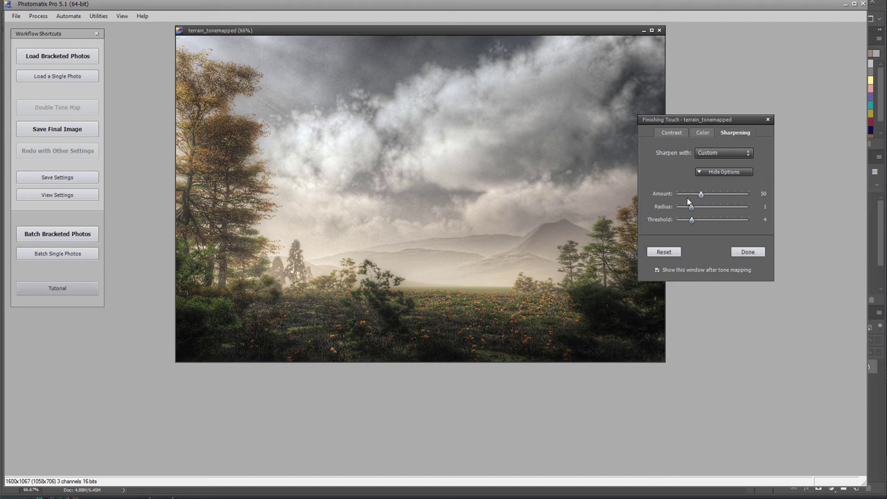
pyautogui.click(746, 252)
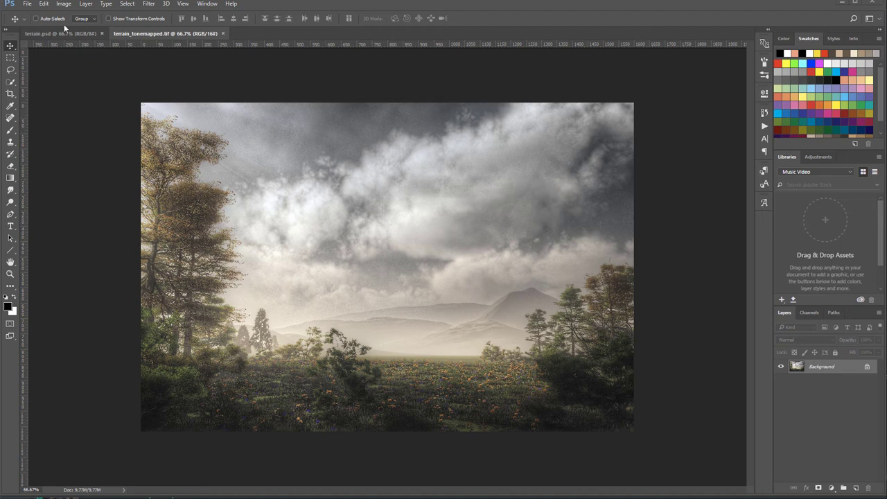
# Copy the whole tonemapped image and paste it into terrain.psd as Layer 1
pyautogui.click(59, 34)
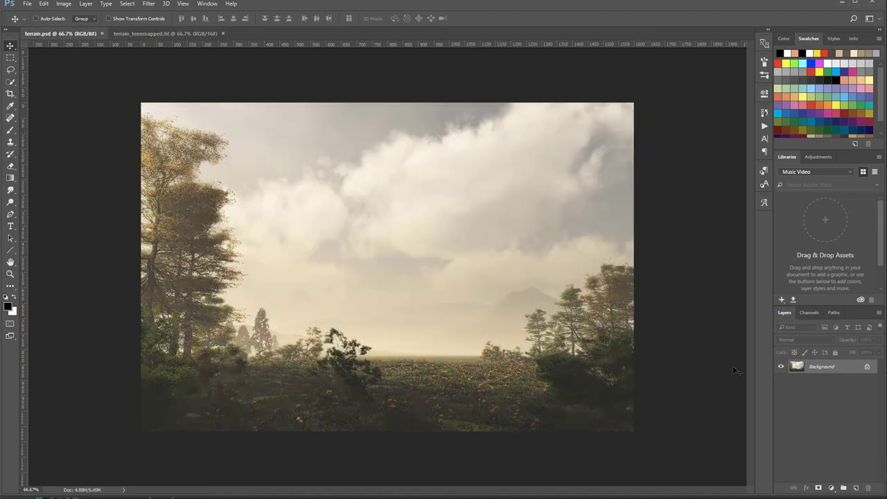
pyautogui.click(176, 32)
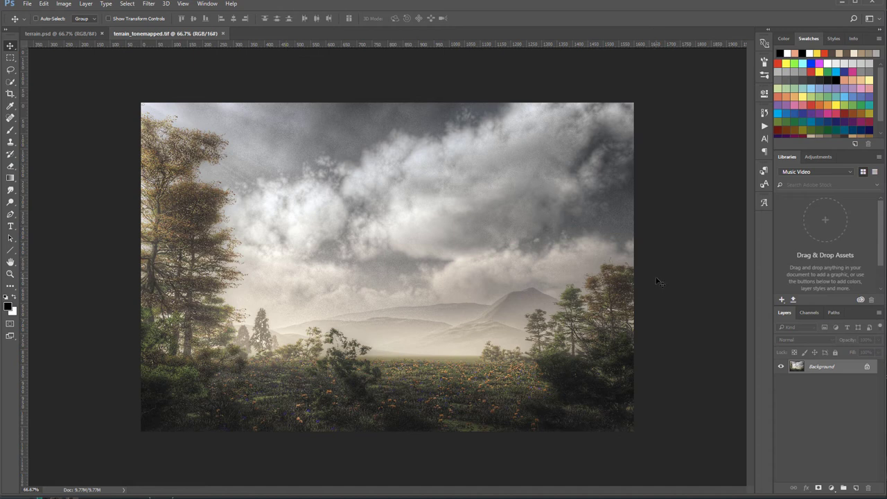
pyautogui.hotkey('ctrl', 'a')
pyautogui.click(58, 32)
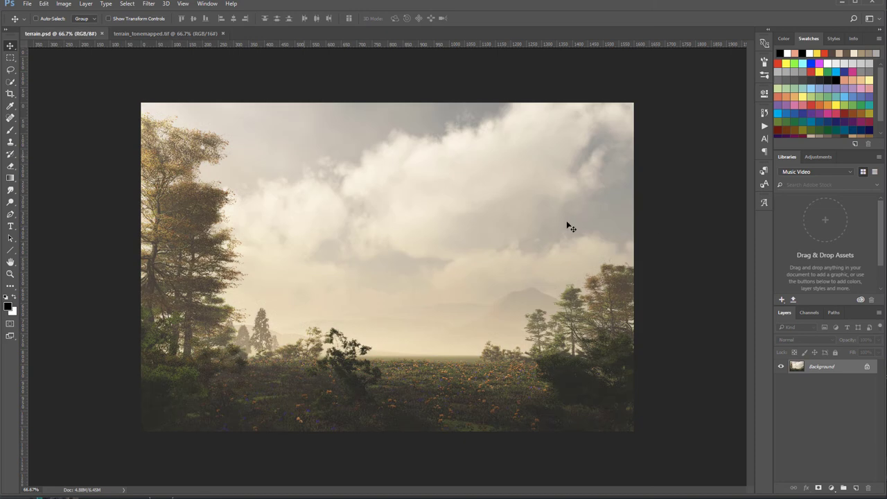
pyautogui.hotkey('ctrl', 'v')
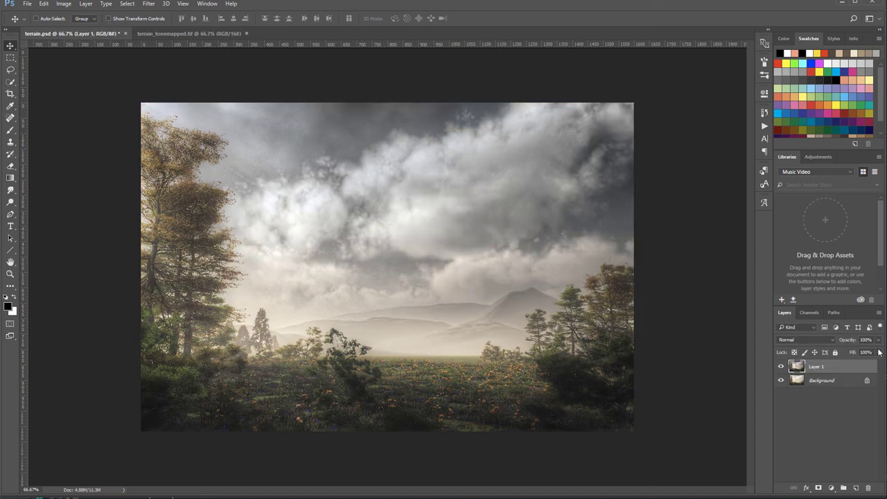
# Compare Layer 1 against the original, then give it an inverted black layer mask
pyautogui.click(782, 367)
pyautogui.click(783, 368)
pyautogui.click(783, 367)
pyautogui.click(783, 367)
pyautogui.click(783, 367)
pyautogui.click(782, 367)
pyautogui.click(783, 367)
pyautogui.click(783, 367)
pyautogui.click(783, 367)
pyautogui.click(783, 368)
pyautogui.click(819, 488)
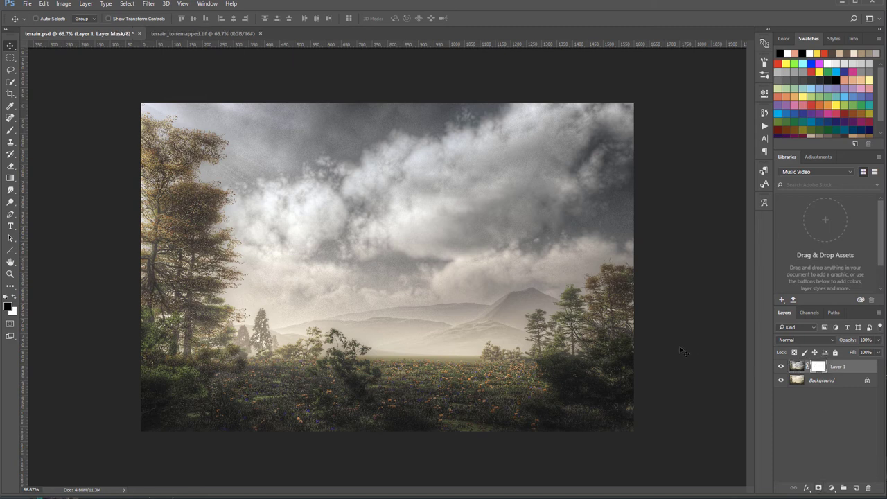
pyautogui.hotkey('ctrl', 'i')
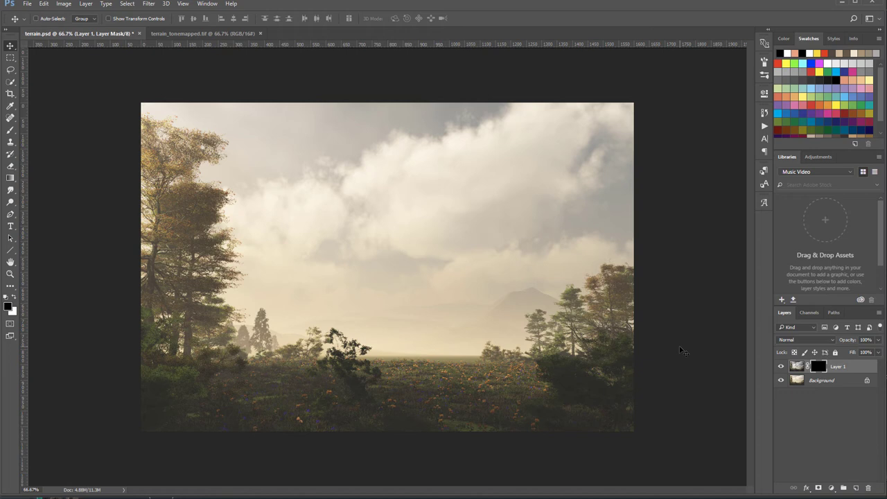
# Paint white at 10% opacity into Layer 1's mask with a soft brush sized 175, then 500
pyautogui.click(11, 130)
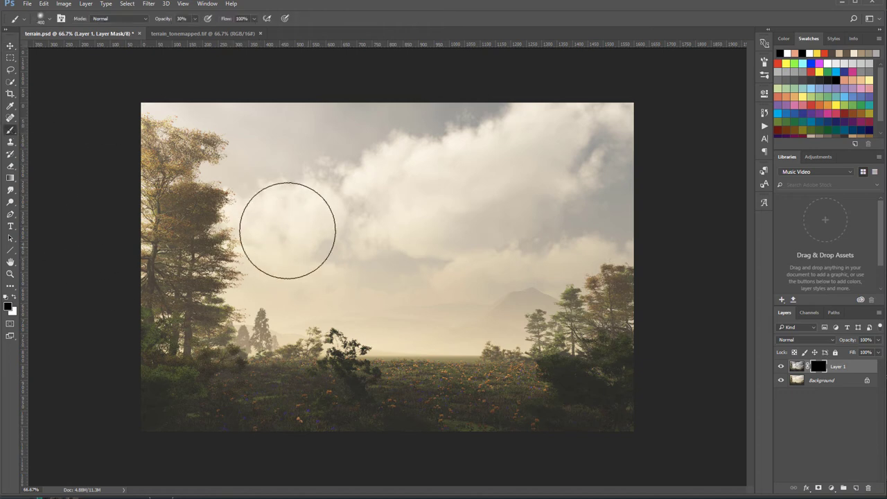
pyautogui.press('x')
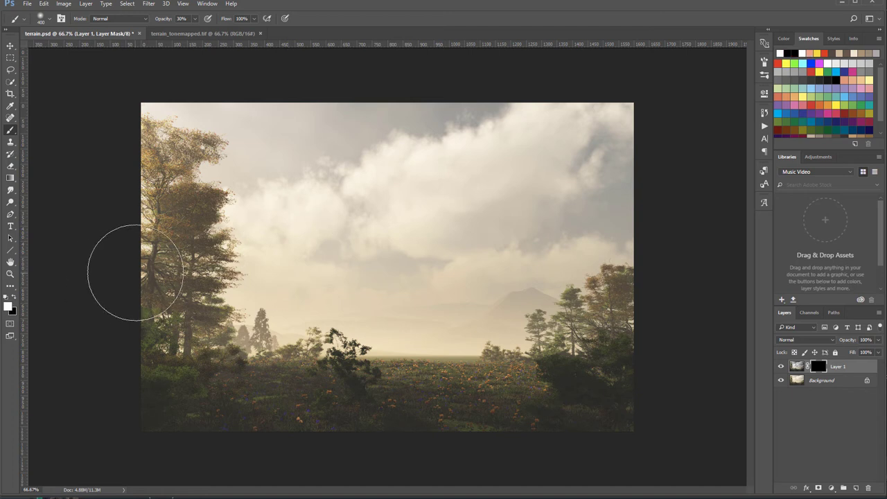
pyautogui.press('1')
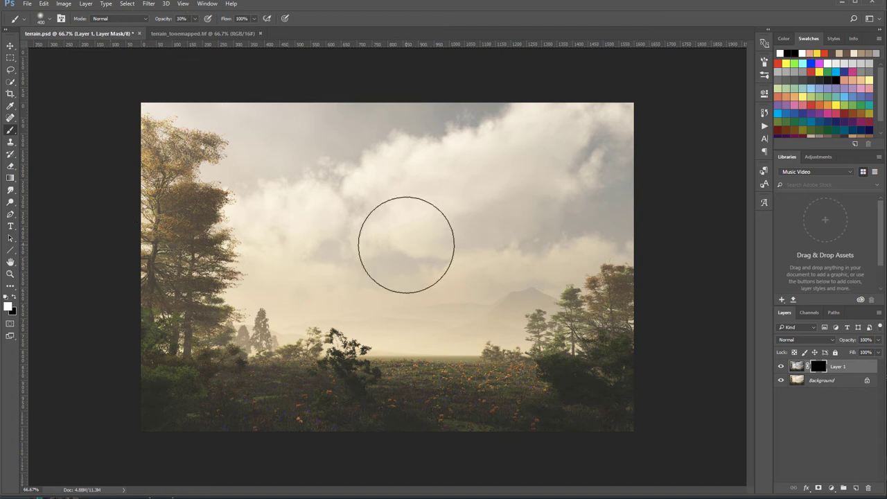
pyautogui.press('[')
pyautogui.press('[')
pyautogui.press('[')
pyautogui.press('[')
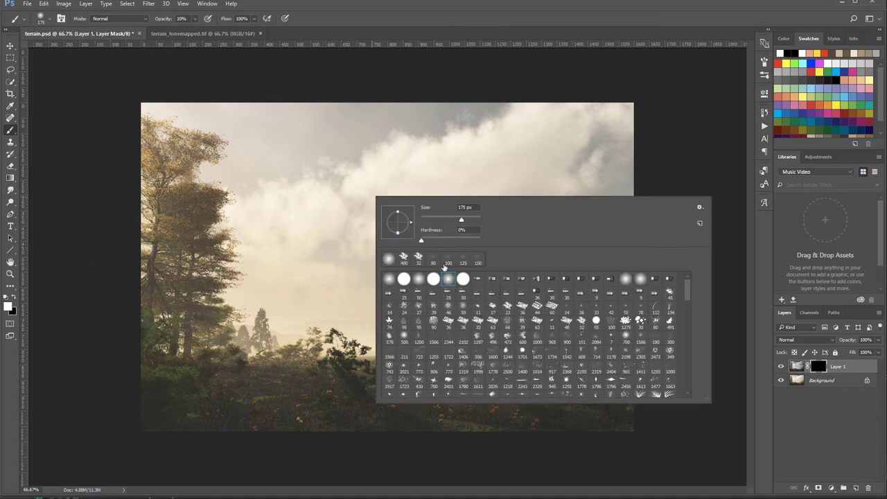
pyautogui.click(668, 121)
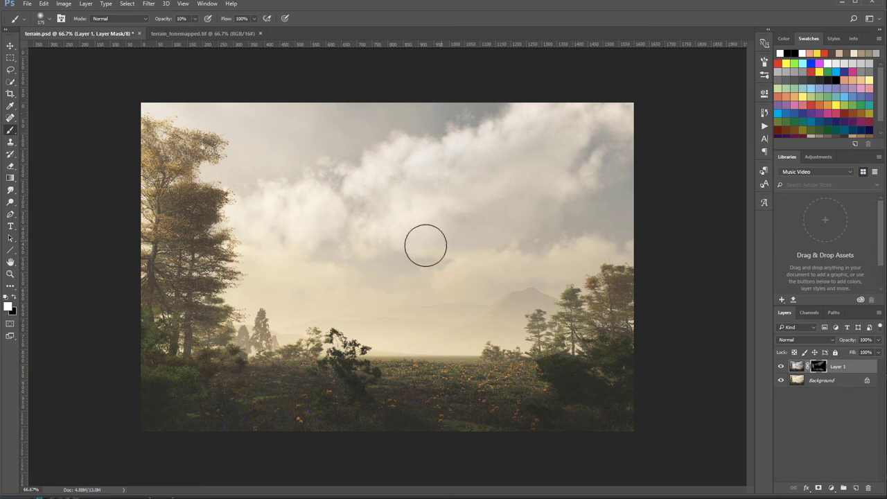
pyautogui.press(']')
pyautogui.press(']')
pyautogui.press(']')
pyautogui.press(']')
pyautogui.press(']')
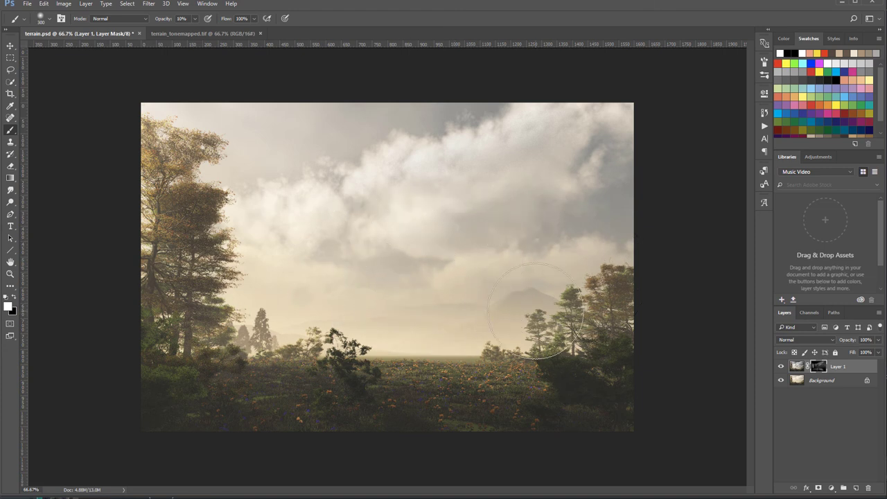
# With a smaller brush at 5% opacity, reveal the tonemapped distant mountain on the right
pyautogui.press('[')
pyautogui.moveTo(533, 303)
pyautogui.mouseDown()
pyautogui.moveTo(524, 297)
pyautogui.moveTo(489, 326)
pyautogui.mouseUp()
pyautogui.click(195, 19)
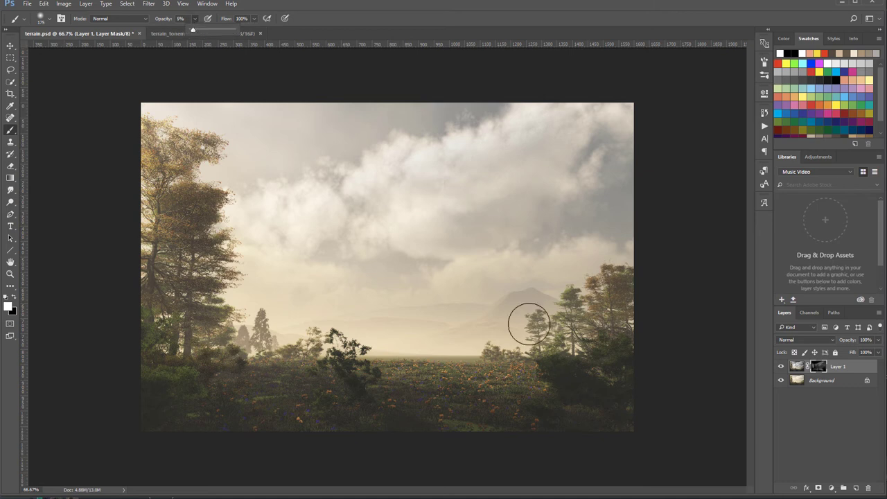
pyautogui.click(523, 306)
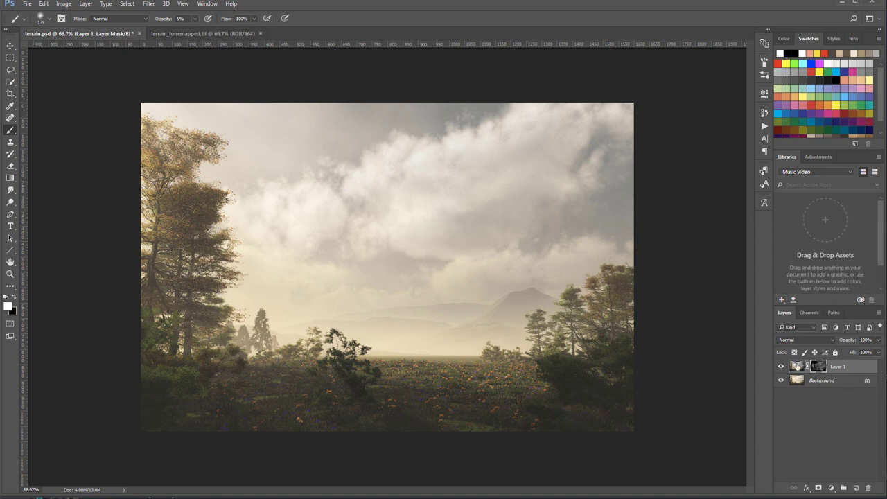
# Toggle Layer 1 to compare the sky, then enlarge the brush for broader strokes
pyautogui.click(781, 367)
pyautogui.click(781, 367)
pyautogui.click(781, 367)
pyautogui.click(781, 367)
pyautogui.click(781, 366)
pyautogui.click(781, 367)
pyautogui.press(']')
pyautogui.press(']')
pyautogui.press(']')
pyautogui.press(']')
pyautogui.press(']')
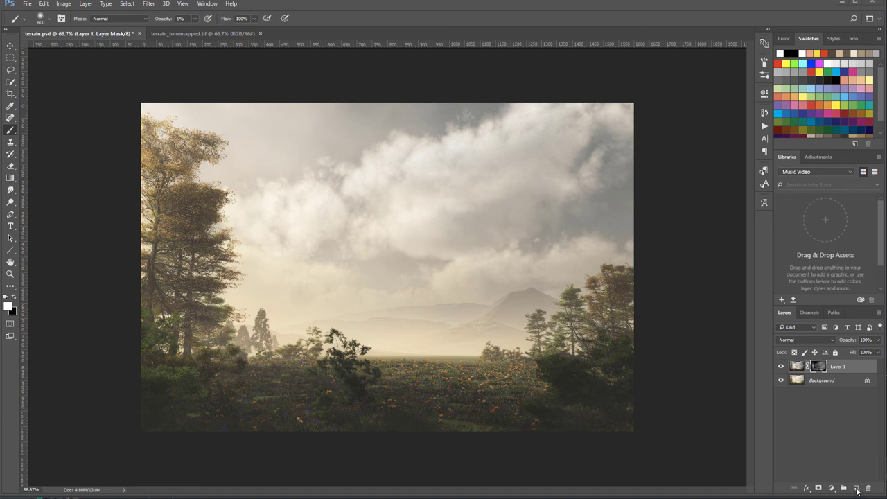
# Add a Gradient Fill layer starting from the Blue, Red, Yellow preset
pyautogui.click(835, 488)
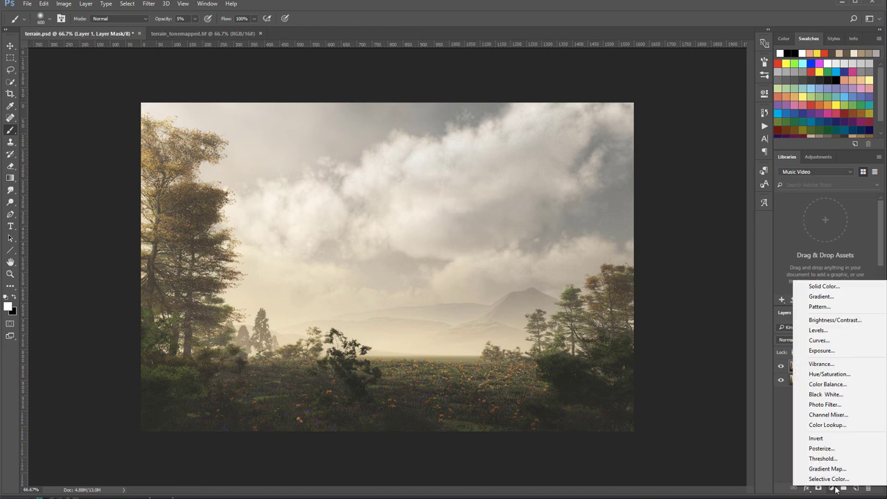
pyautogui.click(834, 297)
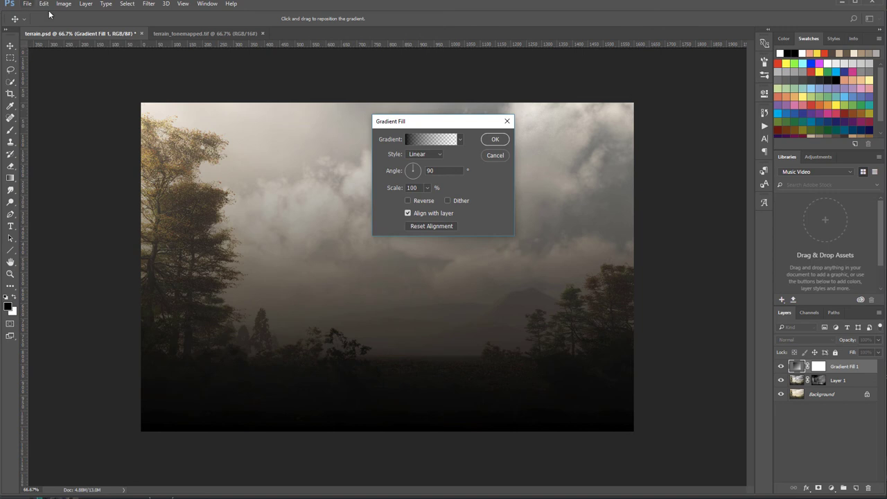
pyautogui.click(428, 142)
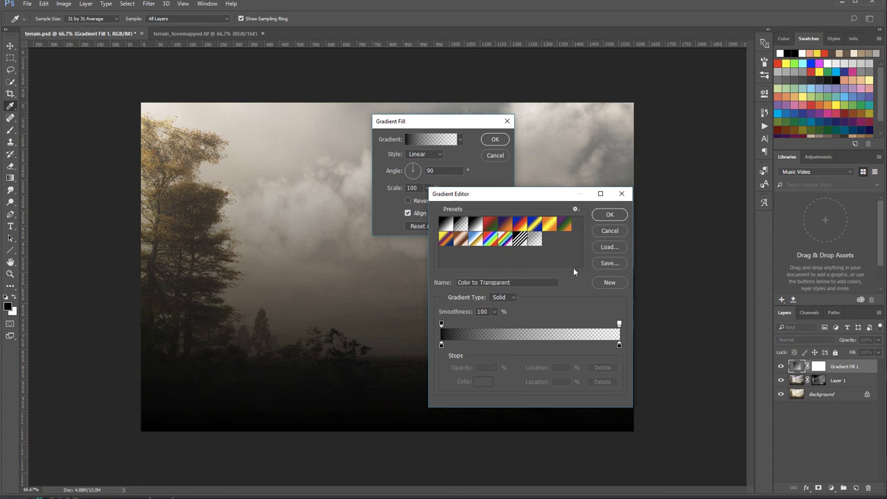
pyautogui.click(519, 227)
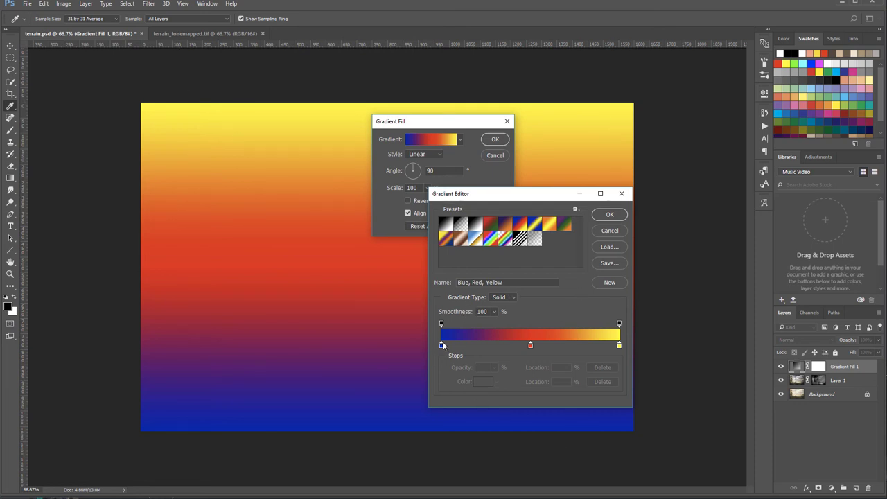
# Change the yellow end stop of the gradient to teal
pyautogui.click(619, 346)
pyautogui.click(483, 382)
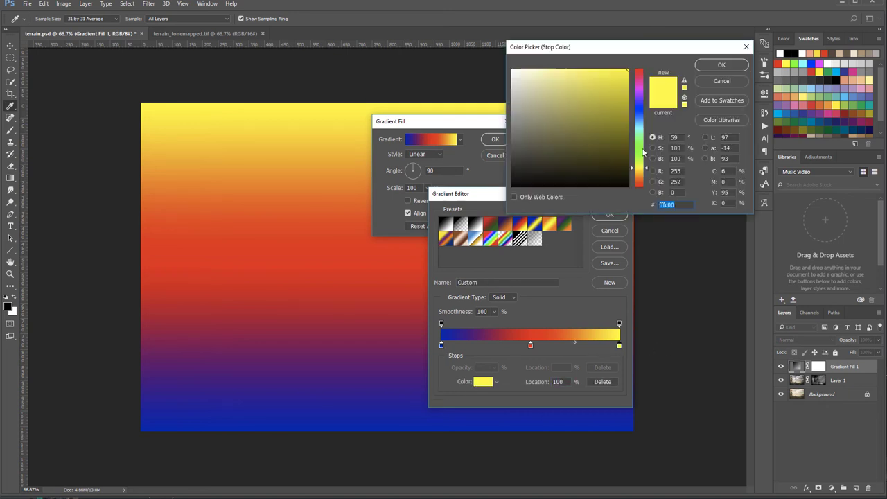
pyautogui.moveTo(642, 153); pyautogui.dragTo(640, 129)
pyautogui.moveTo(628, 91); pyautogui.dragTo(628, 95)
pyautogui.click(721, 64)
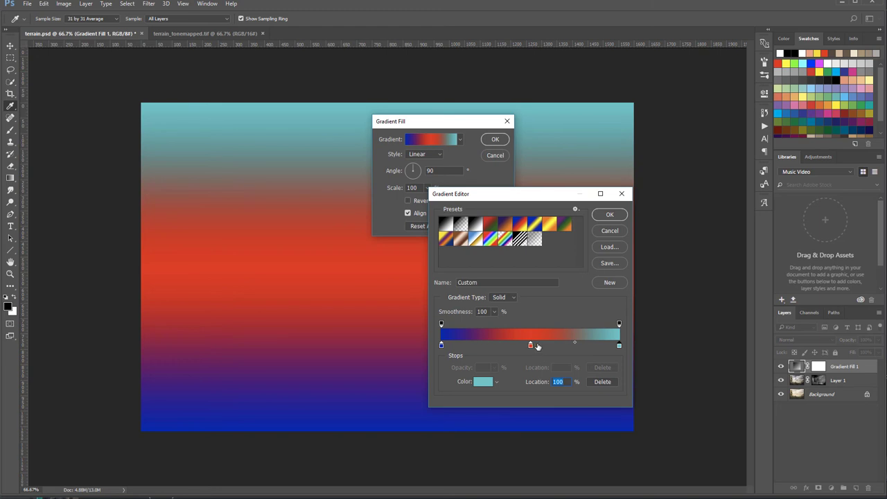
# Change the red middle stop to pale blue
pyautogui.click(530, 346)
pyautogui.click(477, 381)
pyautogui.moveTo(639, 125); pyautogui.dragTo(645, 122)
pyautogui.click(573, 69)
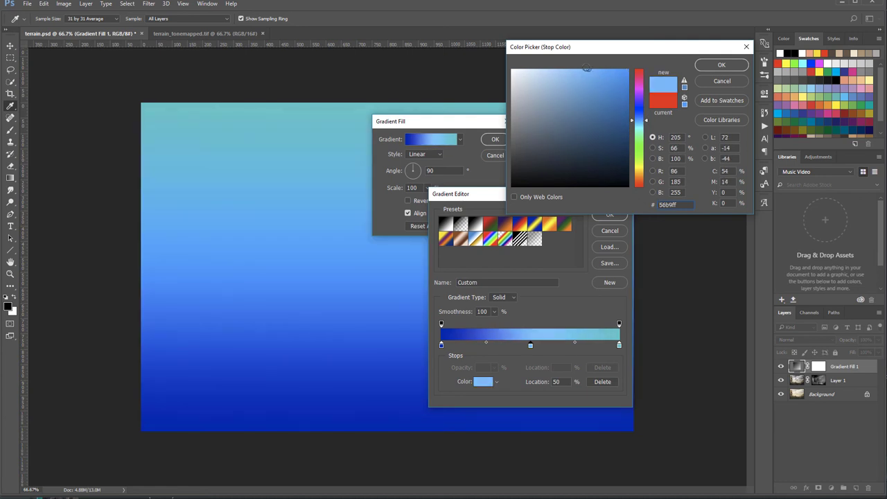
pyautogui.click(715, 66)
# Change the dark blue start stop to warm orange
pyautogui.click(442, 345)
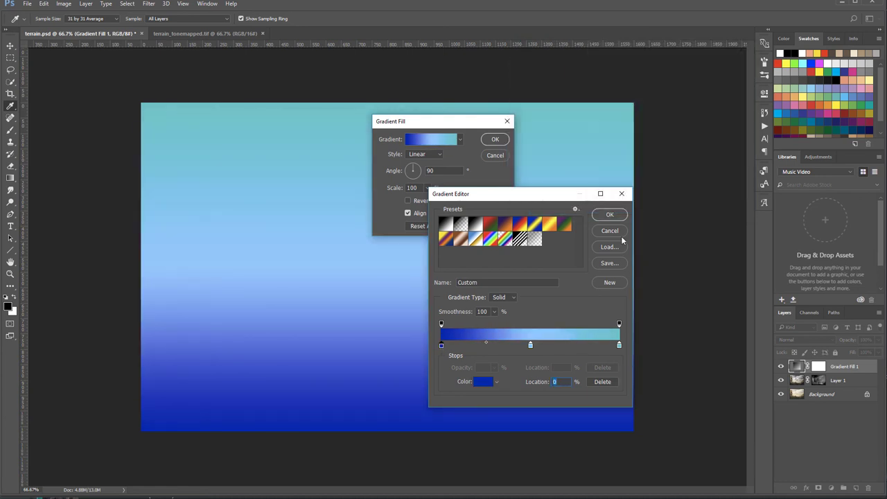
pyautogui.click(484, 382)
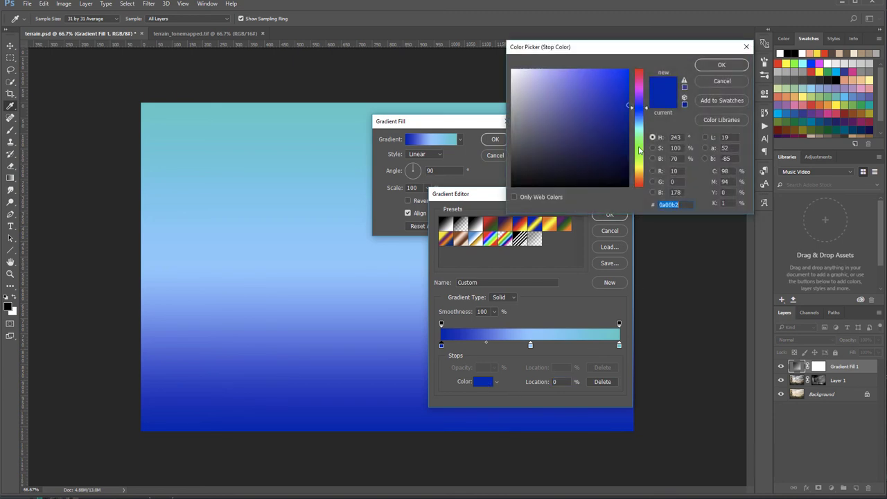
pyautogui.moveTo(641, 153); pyautogui.dragTo(640, 178)
pyautogui.moveTo(604, 89); pyautogui.dragTo(610, 69)
pyautogui.click(699, 62)
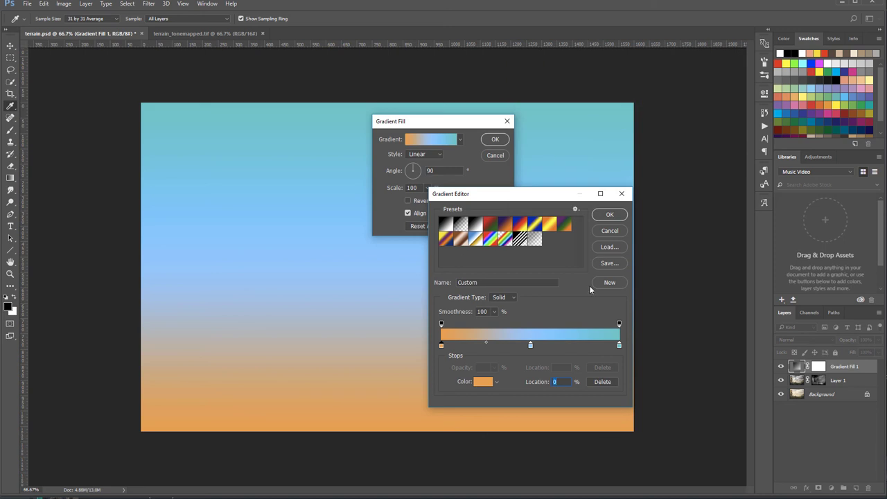
# Move the light blue stop to 65% and set the gradient angle to -18.43
pyautogui.moveTo(531, 345); pyautogui.dragTo(557, 343)
pyautogui.click(610, 215)
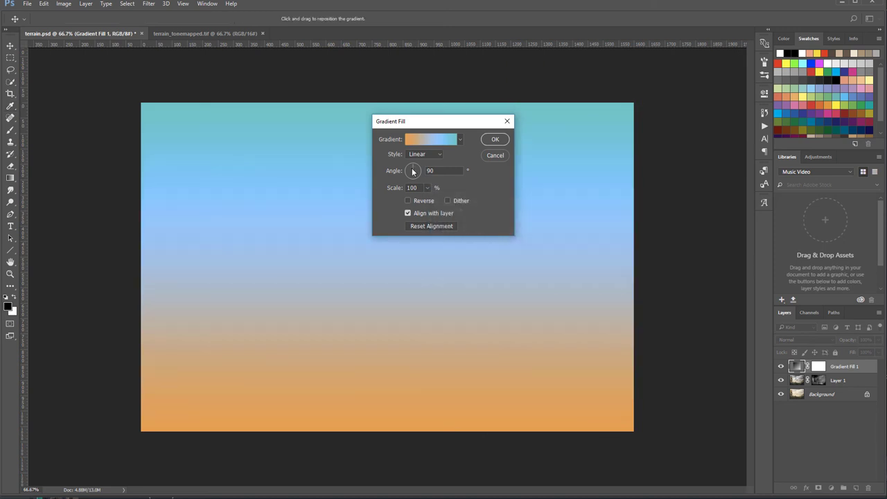
pyautogui.moveTo(414, 166)
pyautogui.mouseDown()
pyautogui.moveTo(427, 176)
pyautogui.moveTo(421, 169)
pyautogui.mouseUp()
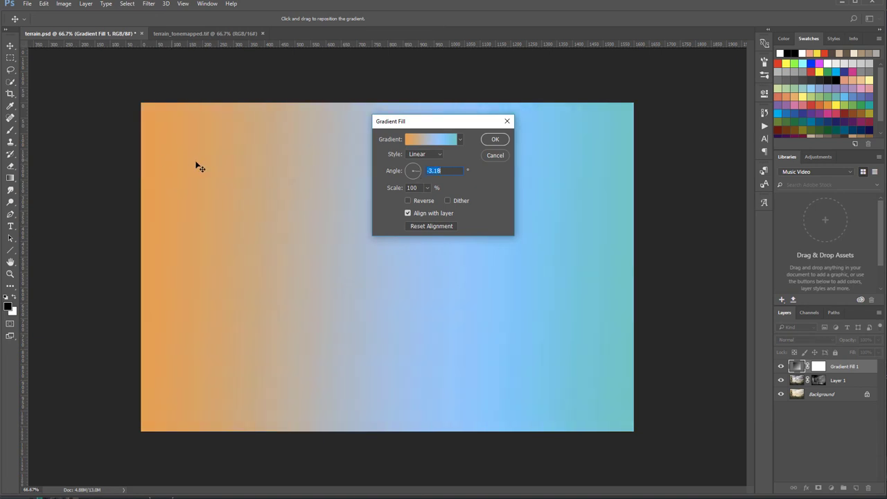
pyautogui.click(506, 141)
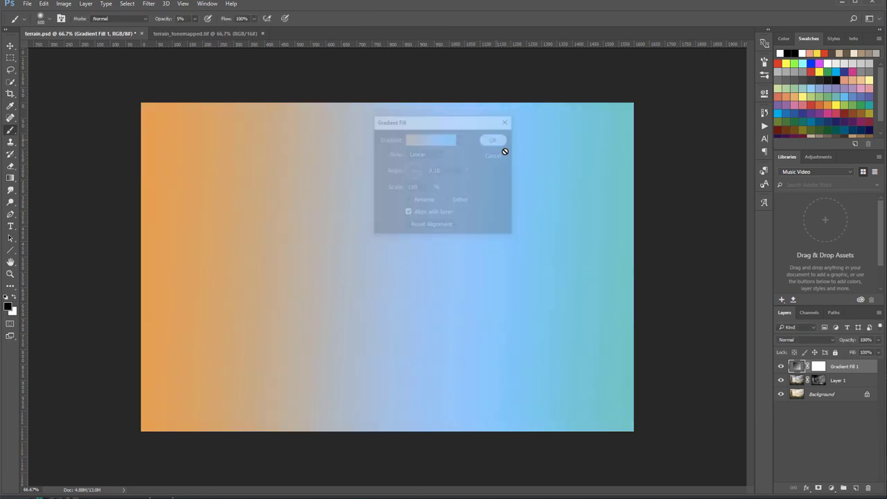
# Try Gradient Fill 1 in Soft Light, then Overlay, at 34% opacity
pyautogui.click(802, 341)
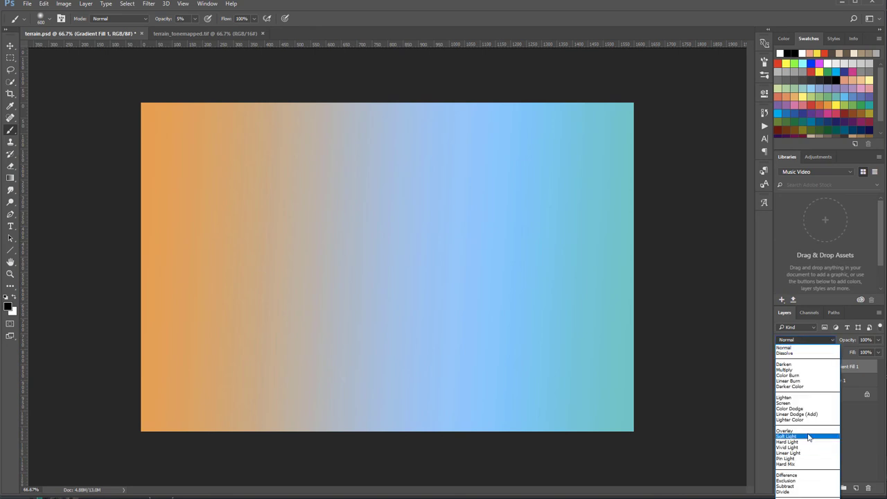
pyautogui.click(808, 437)
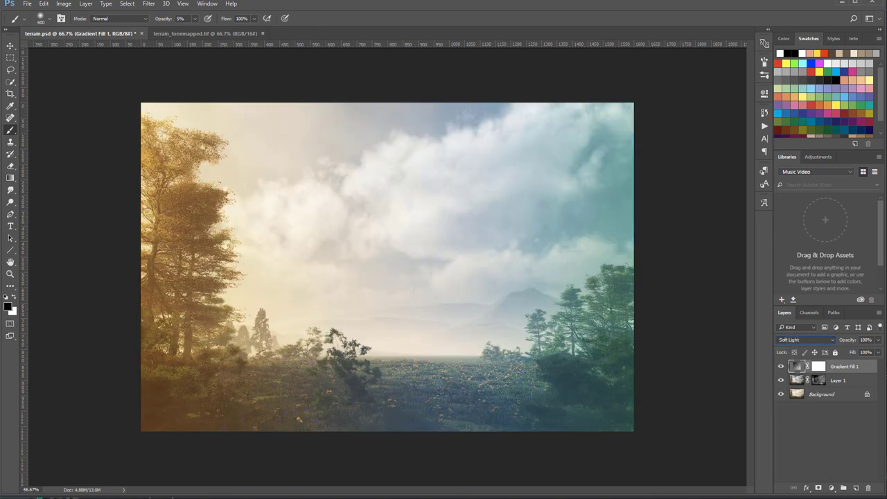
pyautogui.click(802, 340)
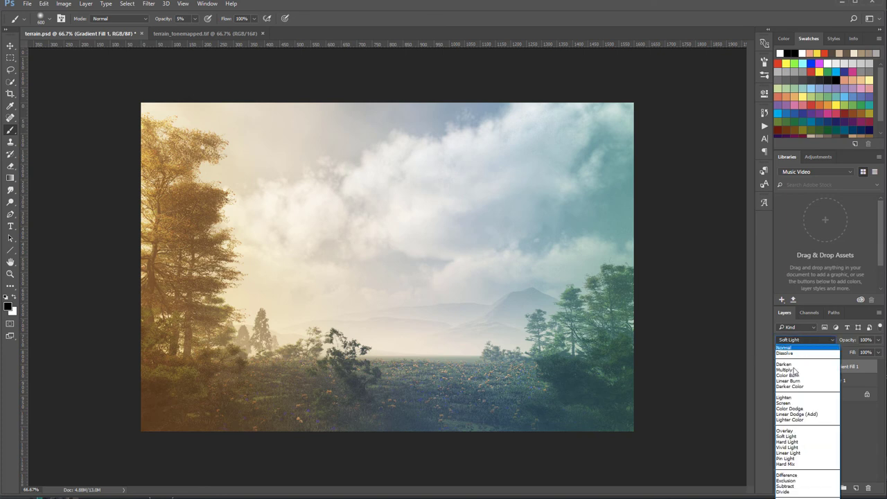
pyautogui.click(805, 430)
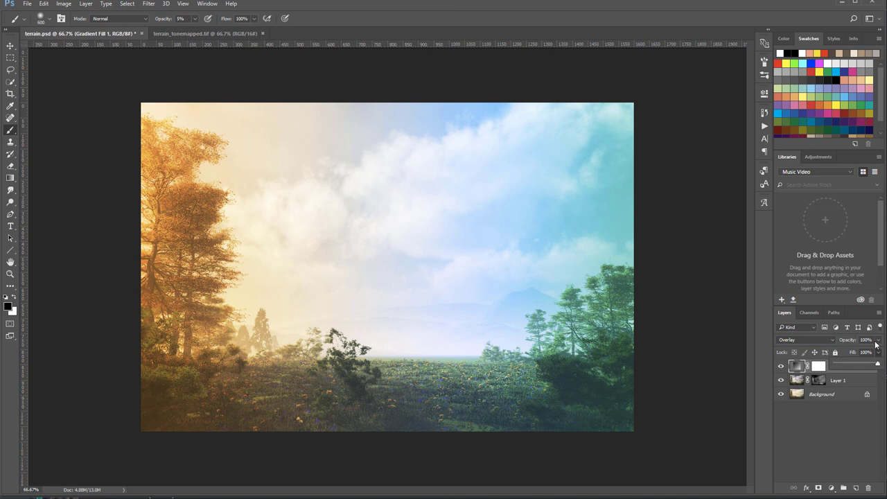
pyautogui.click(879, 340)
pyautogui.moveTo(879, 354); pyautogui.dragTo(835, 353)
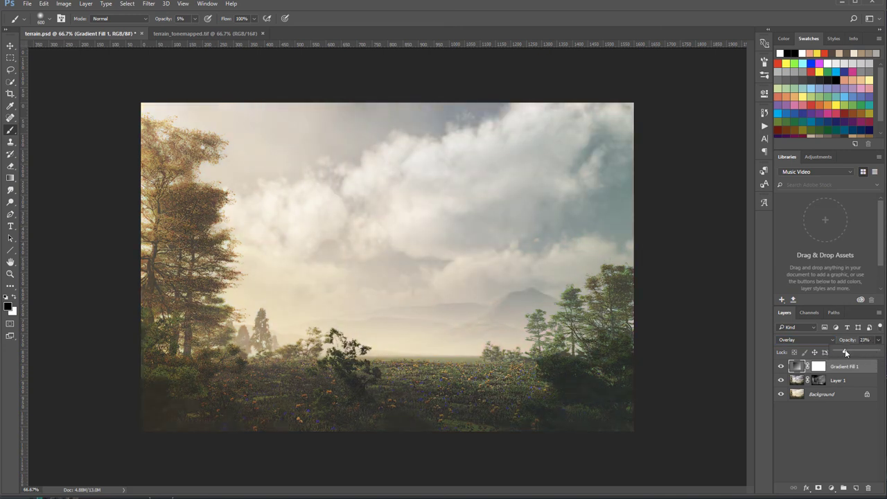
pyautogui.moveTo(846, 352); pyautogui.dragTo(849, 354)
# Switch Gradient Fill 1 to Color blending at 18% opacity
pyautogui.click(805, 341)
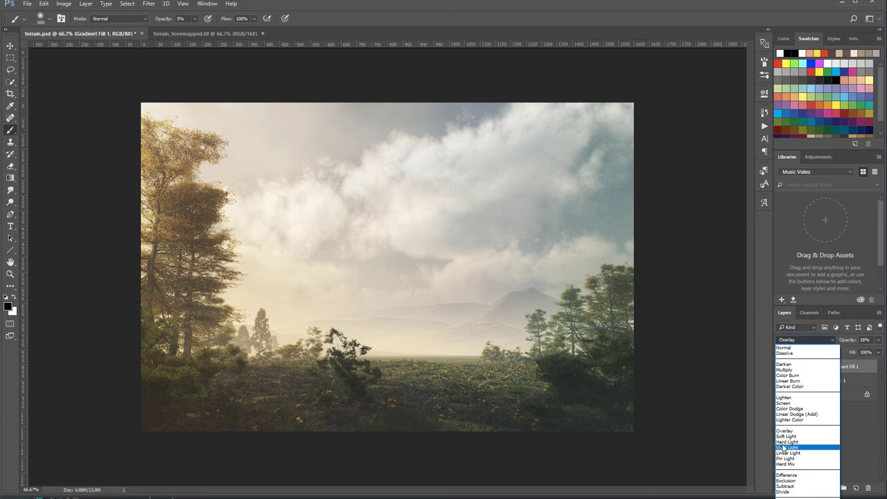
pyautogui.click(786, 438)
pyautogui.click(806, 340)
pyautogui.click(787, 498)
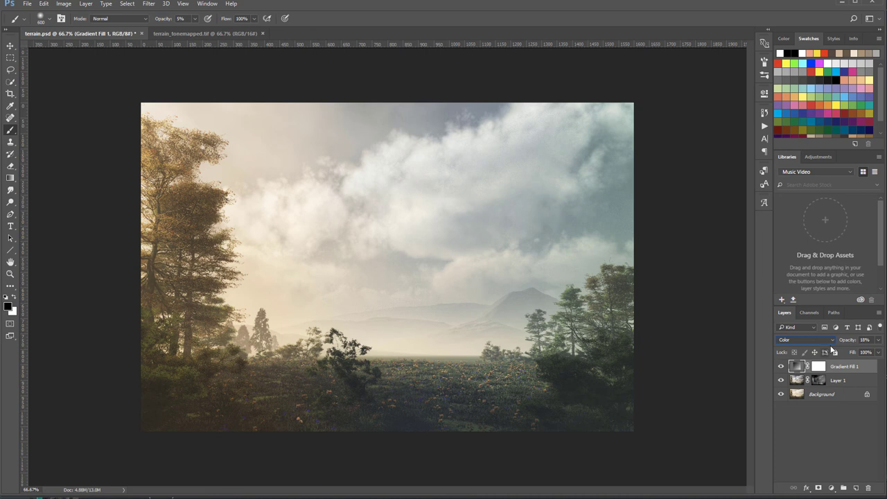
pyautogui.click(878, 340)
pyautogui.moveTo(845, 351)
pyautogui.mouseDown()
pyautogui.moveTo(877, 351)
pyautogui.moveTo(832, 350)
pyautogui.moveTo(847, 354)
pyautogui.mouseUp()
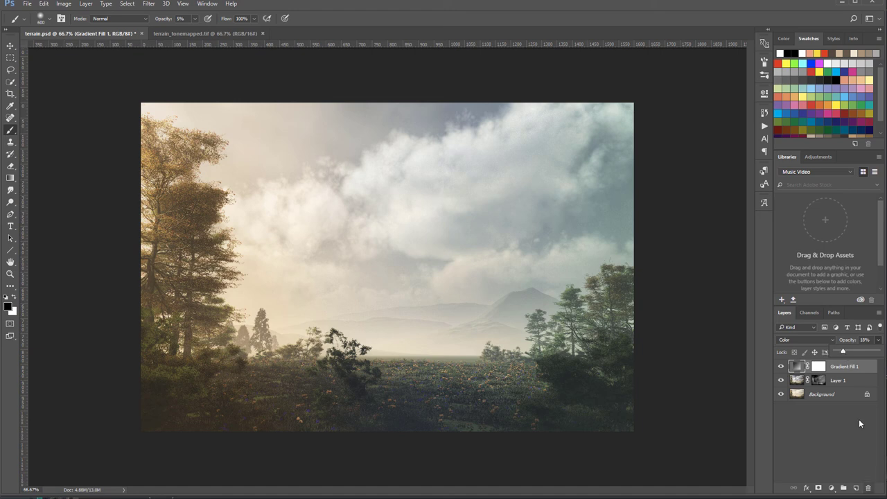
pyautogui.click(855, 373)
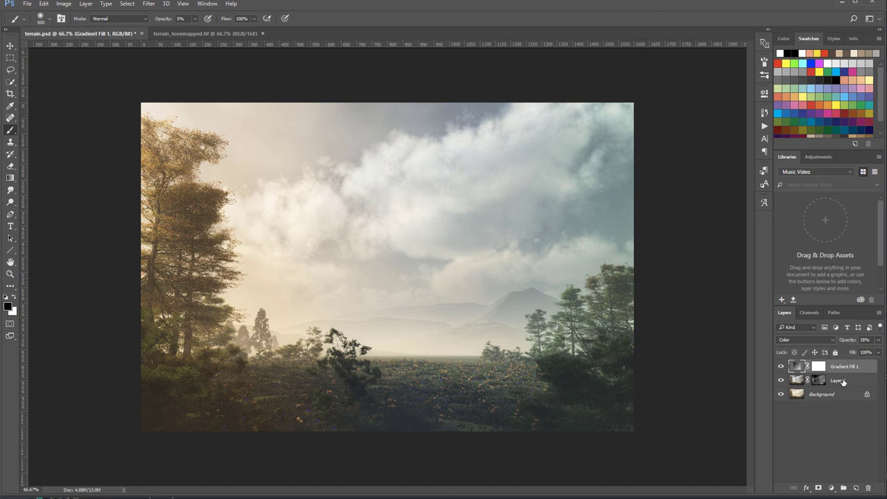
# Compare the gradient on and off, then lower its opacity to about 12%
pyautogui.click(781, 367)
pyautogui.click(781, 367)
pyautogui.click(782, 366)
pyautogui.click(781, 367)
pyautogui.click(879, 339)
pyautogui.moveTo(844, 350); pyautogui.dragTo(841, 353)
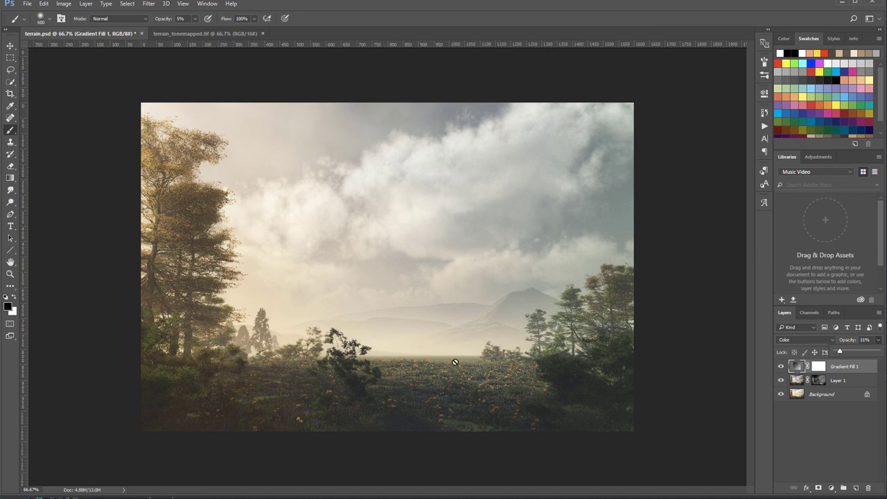
# Add a Curves layer in Color mode and pull the Blue curve down to 148/136
pyautogui.click(832, 489)
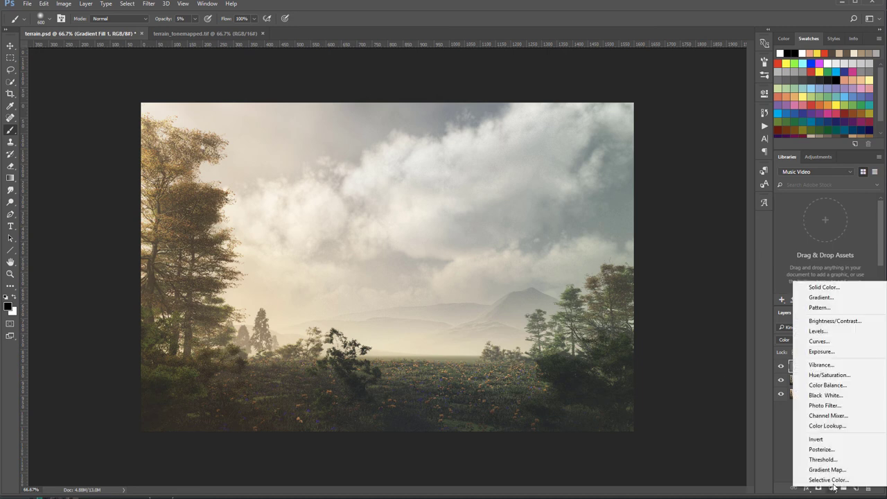
pyautogui.click(844, 340)
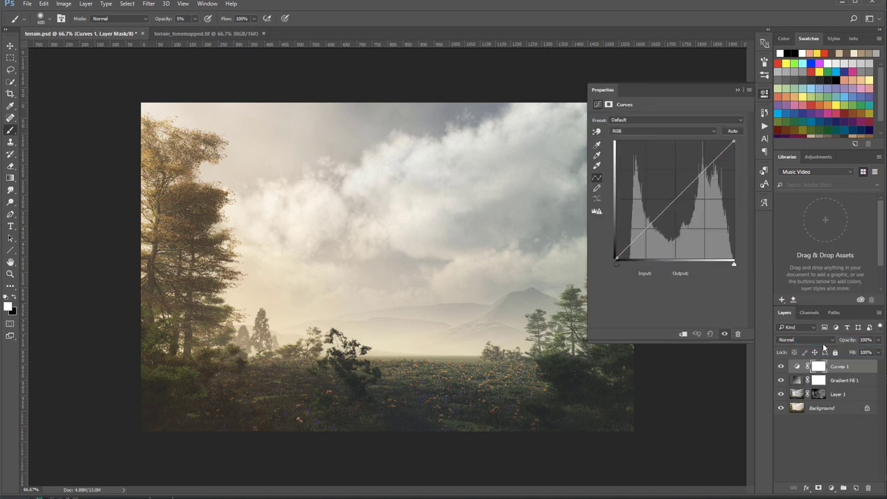
pyautogui.click(823, 339)
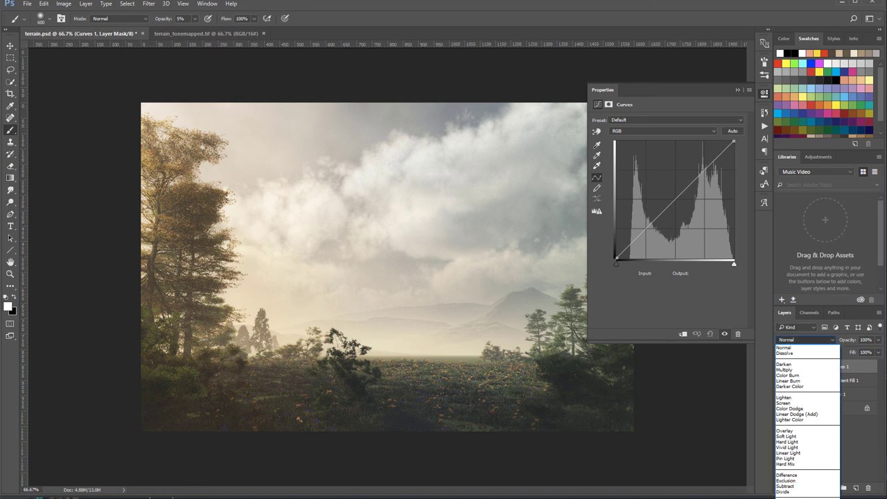
pyautogui.click(790, 497)
pyautogui.click(634, 130)
pyautogui.click(623, 156)
pyautogui.moveTo(616, 260); pyautogui.dragTo(606, 246)
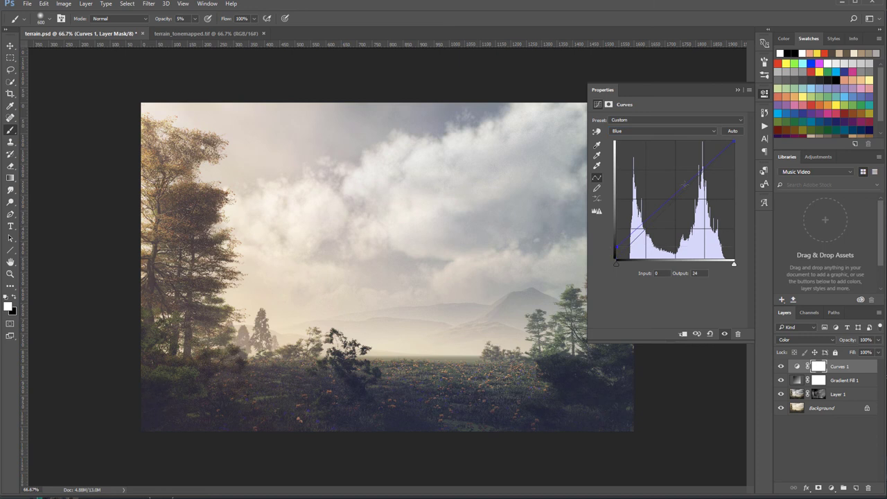
pyautogui.moveTo(678, 192); pyautogui.dragTo(685, 195)
# Lower the Red channel midtones slightly and compare Curves 1 on and off
pyautogui.click(633, 131)
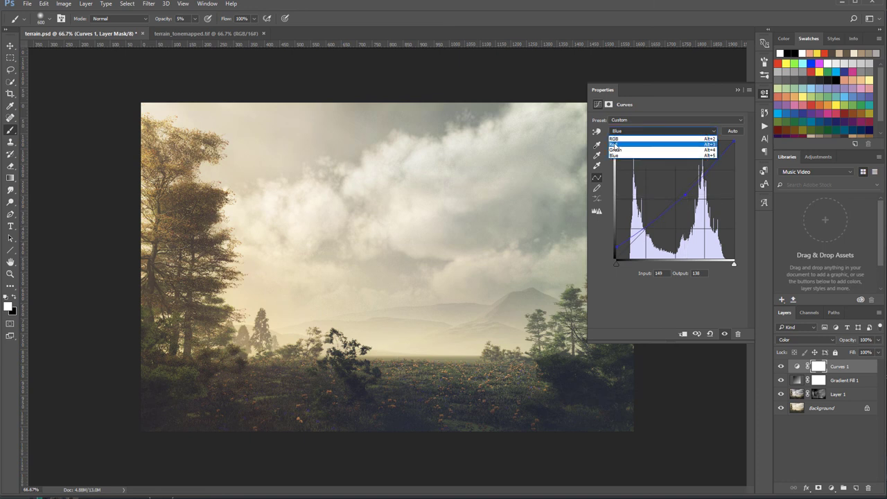
pyautogui.click(627, 143)
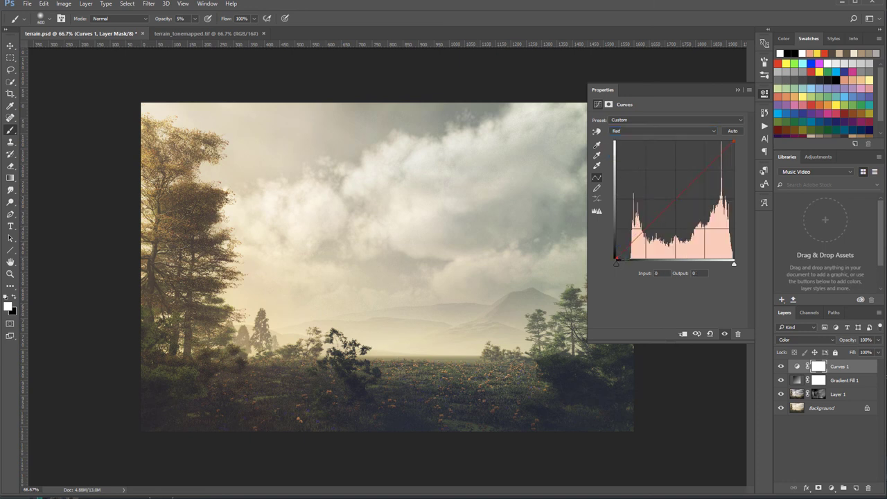
pyautogui.moveTo(663, 218); pyautogui.dragTo(664, 210)
pyautogui.click(782, 367)
pyautogui.click(782, 367)
pyautogui.click(764, 94)
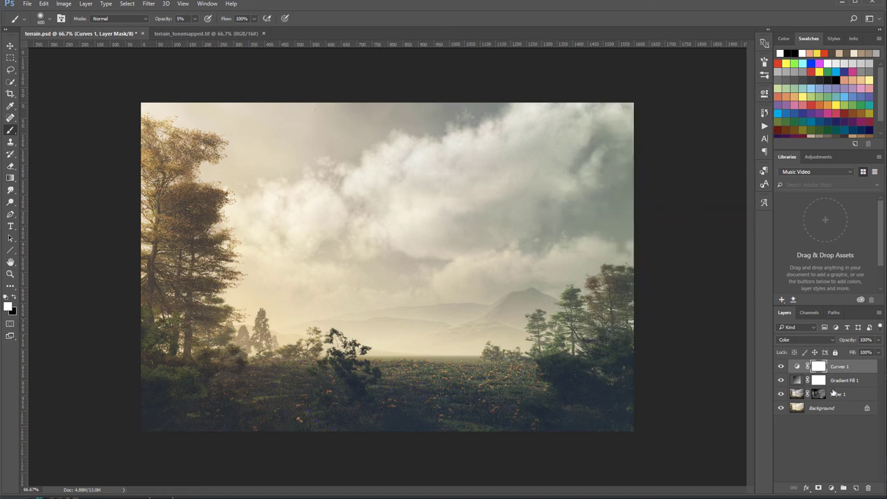
pyautogui.click(832, 490)
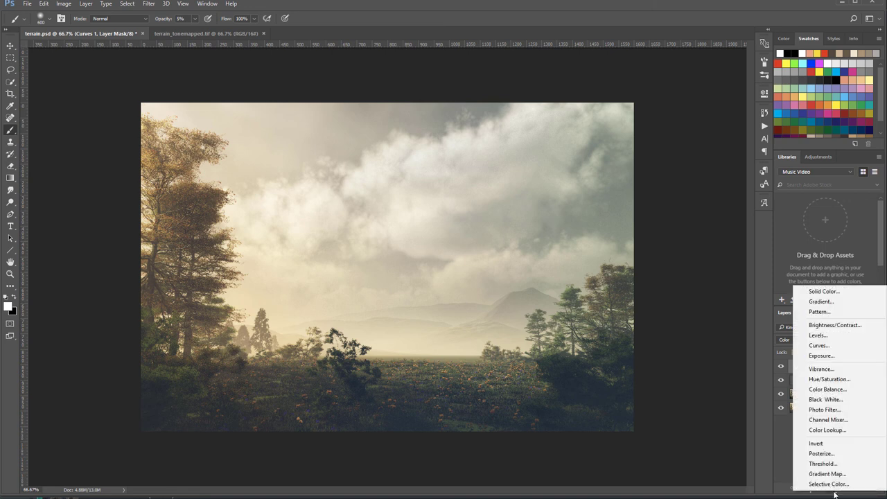
# Add a new Curves adjustment layer and set its blend mode to Luminosity
pyautogui.click(819, 345)
pyautogui.click(807, 340)
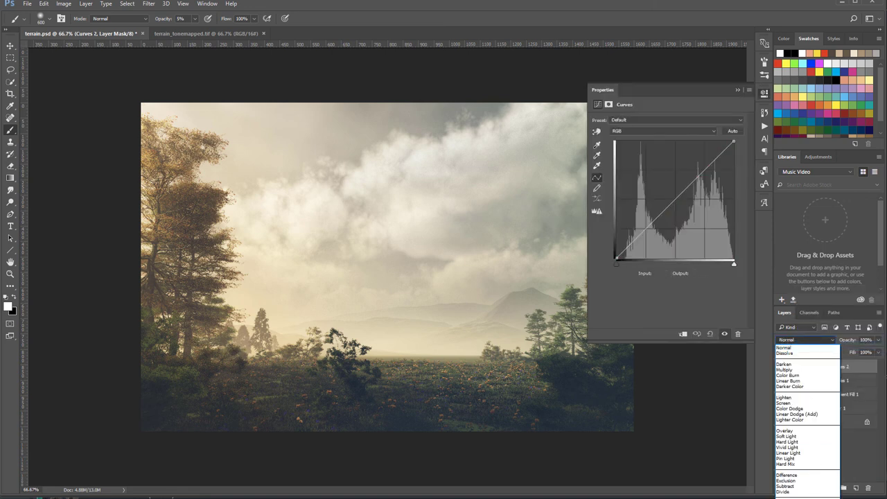
pyautogui.press('End')
pyautogui.press('Return')
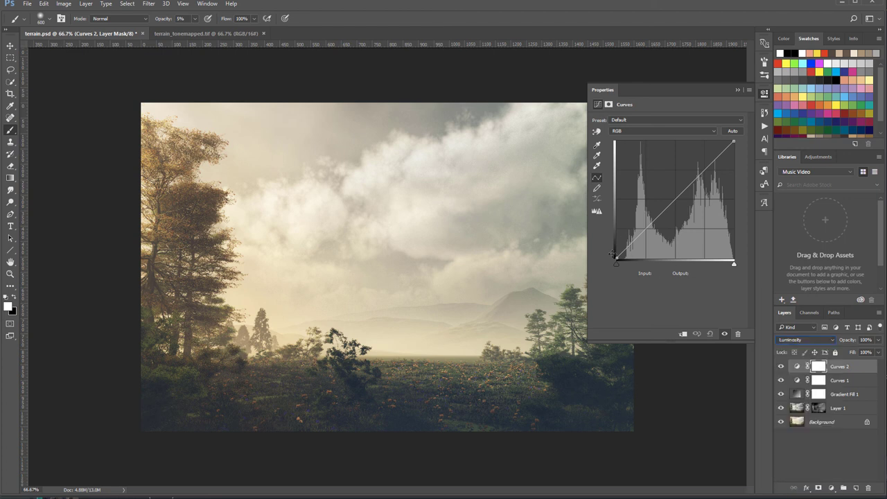
# Raise the curve's black point and add a midtone point that brightens the image slightly
pyautogui.moveTo(617, 260); pyautogui.dragTo(584, 257)
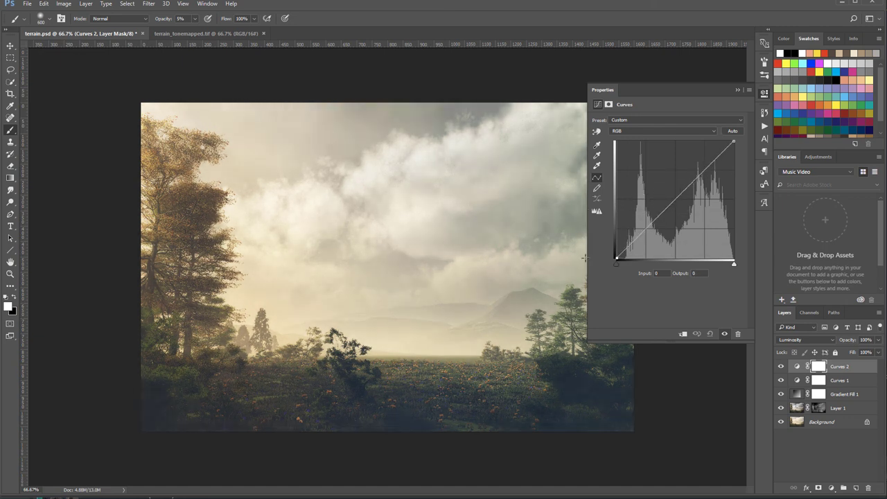
pyautogui.click(675, 184)
pyautogui.moveTo(675, 184)
pyautogui.mouseDown()
pyautogui.moveTo(680, 205)
pyautogui.moveTo(689, 201)
pyautogui.moveTo(683, 177)
pyautogui.moveTo(690, 201)
pyautogui.moveTo(686, 185)
pyautogui.mouseUp()
pyautogui.moveTo(615, 259); pyautogui.dragTo(615, 256)
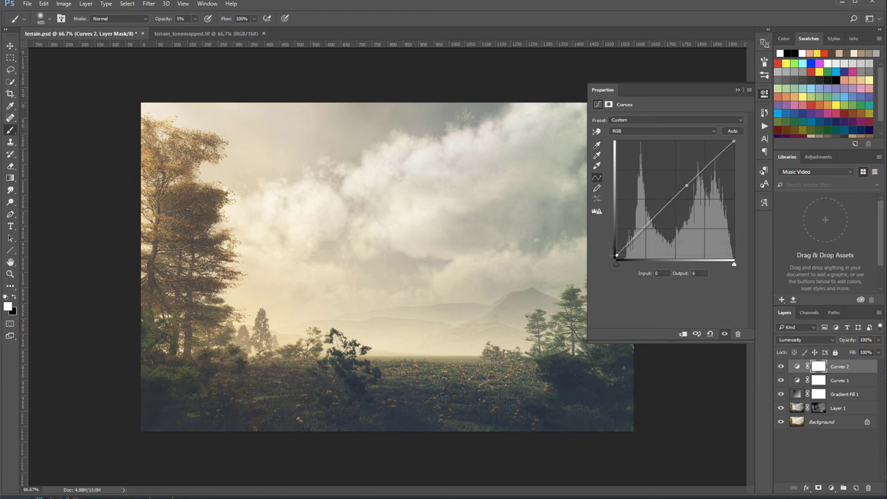
pyautogui.click(763, 95)
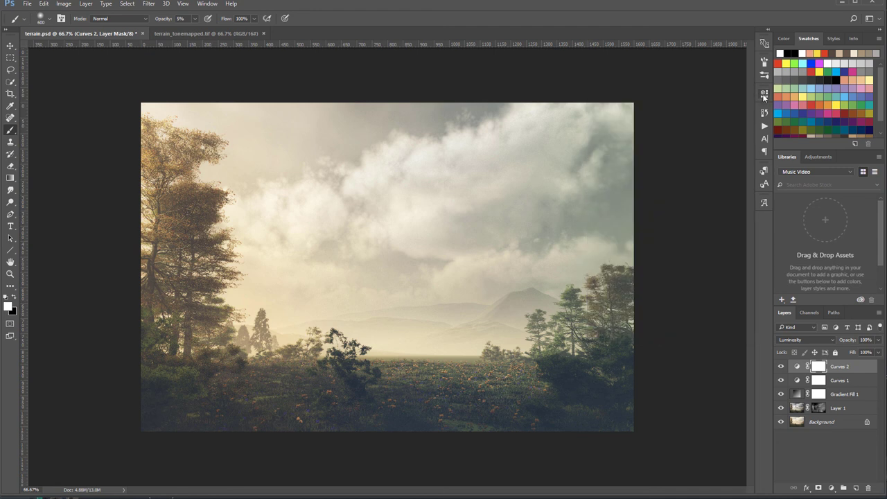
pyautogui.click(11, 45)
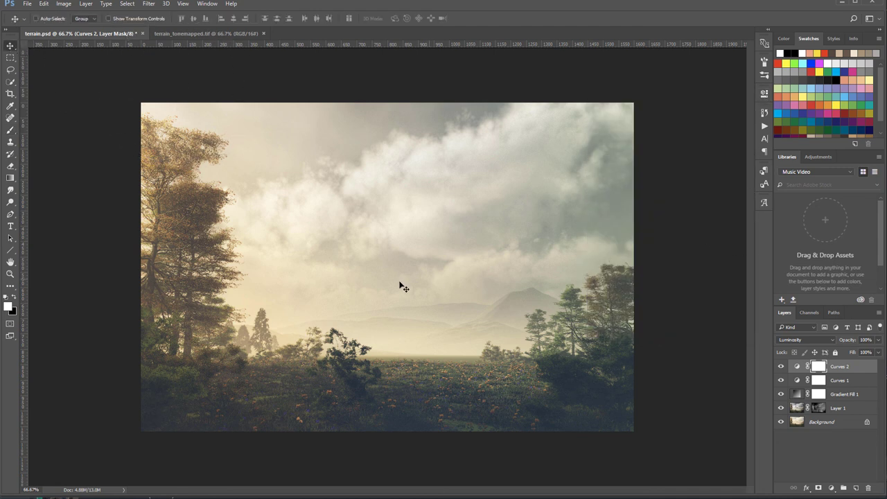
pyautogui.keyDown('shift'); pyautogui.click(851, 409); pyautogui.keyUp('shift')
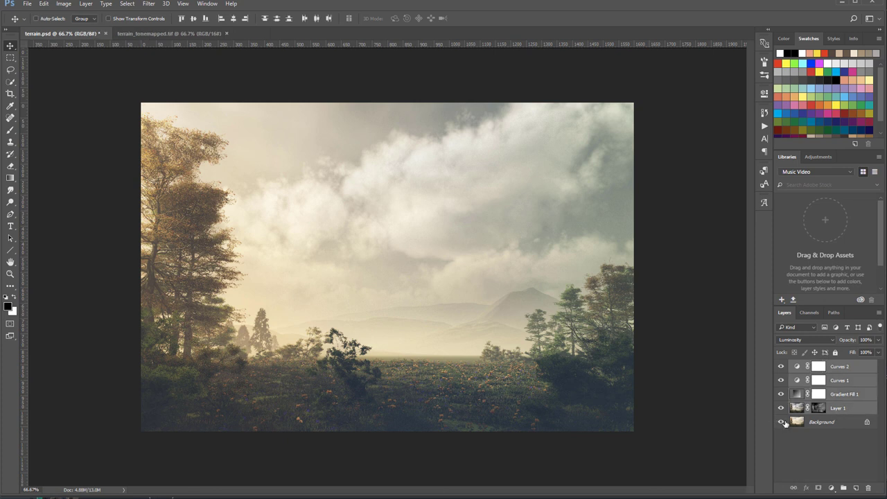
pyautogui.keyDown('alt'); pyautogui.click(782, 422); pyautogui.keyUp('alt')
pyautogui.keyDown('alt'); pyautogui.click(783, 423); pyautogui.keyUp('alt')
pyautogui.keyDown('alt'); pyautogui.click(783, 422); pyautogui.keyUp('alt')
pyautogui.keyDown('alt'); pyautogui.click(783, 422); pyautogui.keyUp('alt')
pyautogui.keyDown('alt'); pyautogui.click(782, 422); pyautogui.keyUp('alt')
pyautogui.keyDown('alt'); pyautogui.click(782, 422); pyautogui.keyUp('alt')
pyautogui.keyDown('alt'); pyautogui.click(782, 423); pyautogui.keyUp('alt')
pyautogui.keyDown('alt'); pyautogui.click(782, 423); pyautogui.keyUp('alt')
pyautogui.keyDown('alt'); pyautogui.click(783, 423); pyautogui.keyUp('alt')
pyautogui.keyDown('alt'); pyautogui.click(783, 423); pyautogui.keyUp('alt')
pyautogui.keyDown('alt'); pyautogui.click(783, 423); pyautogui.keyUp('alt')
pyautogui.keyDown('alt'); pyautogui.click(783, 422); pyautogui.keyUp('alt')
pyautogui.click(12, 275)
pyautogui.hotkey('ctrl', '1')
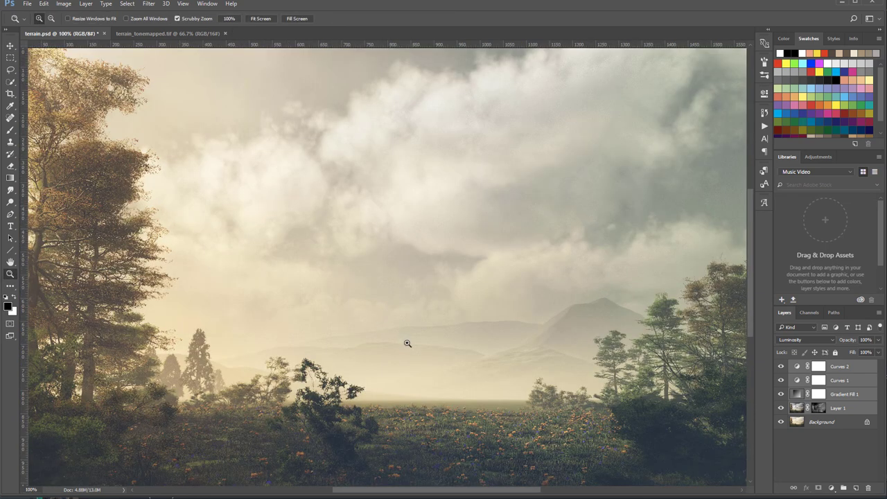
pyautogui.moveTo(423, 367); pyautogui.dragTo(531, 224)
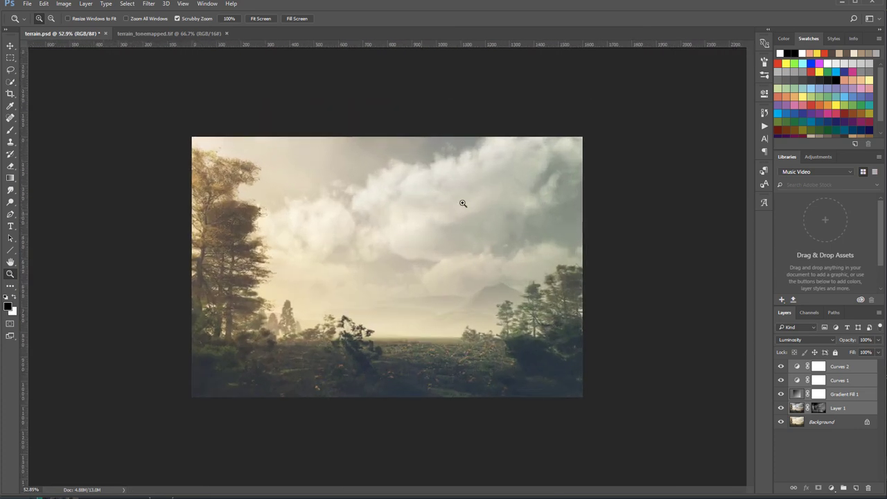
pyautogui.click(782, 394)
pyautogui.click(856, 394)
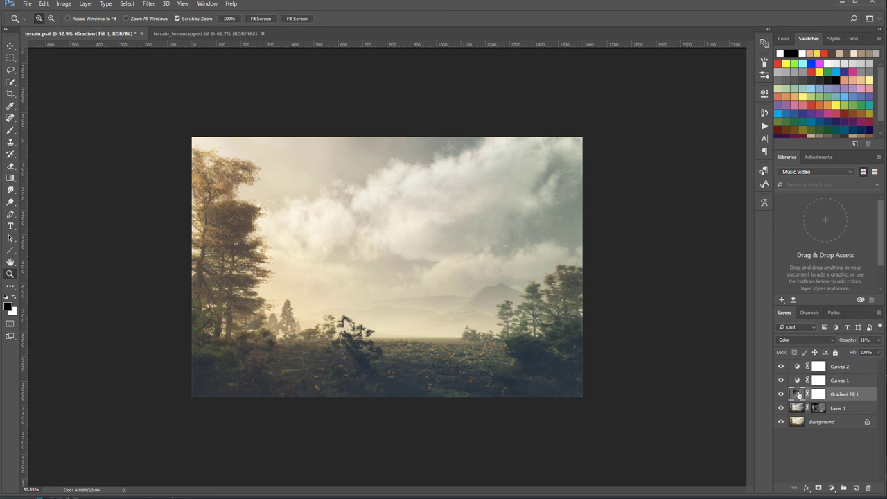
# In Gradient Fill 1's Gradient Editor, change the right-end colour stop to a deeper blue
pyautogui.doubleClick(797, 394)
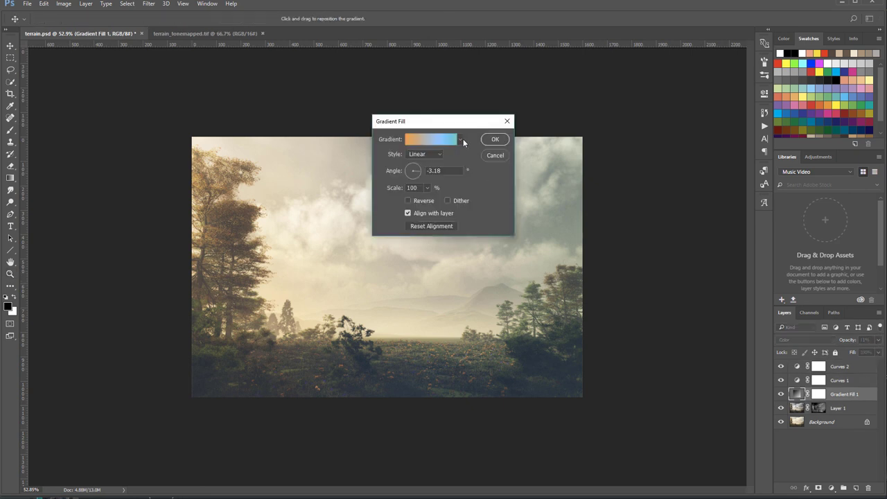
pyautogui.click(442, 140)
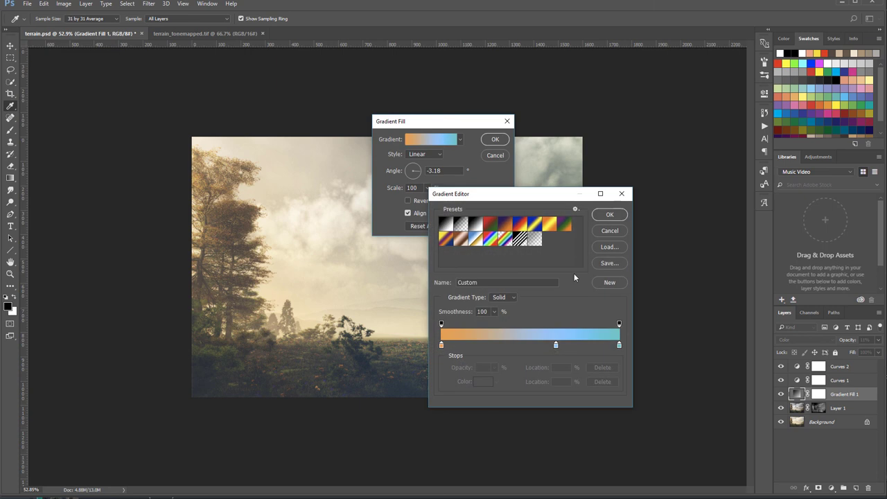
pyautogui.click(620, 347)
pyautogui.click(489, 382)
pyautogui.moveTo(642, 124); pyautogui.dragTo(639, 123)
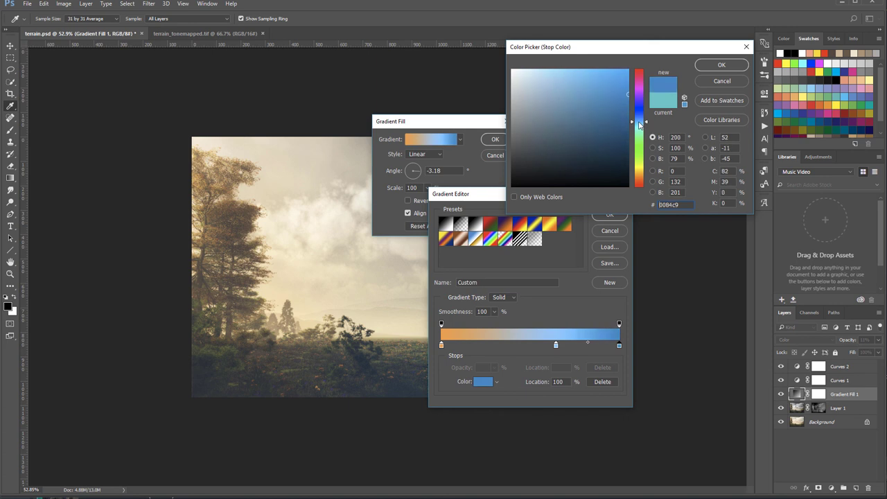
pyautogui.click(721, 64)
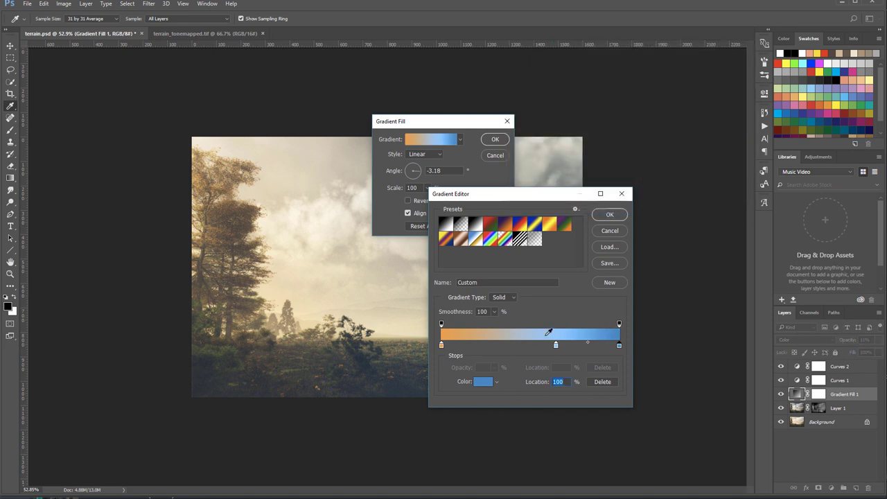
# Make the 65% stop light cyan, shift the orange-cyan midpoint right, and apply the gradient
pyautogui.click(556, 345)
pyautogui.click(490, 383)
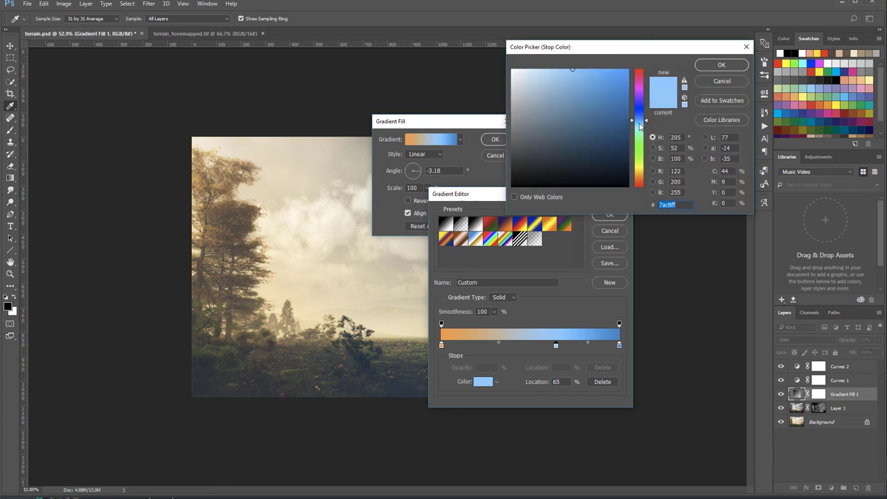
pyautogui.click(642, 125)
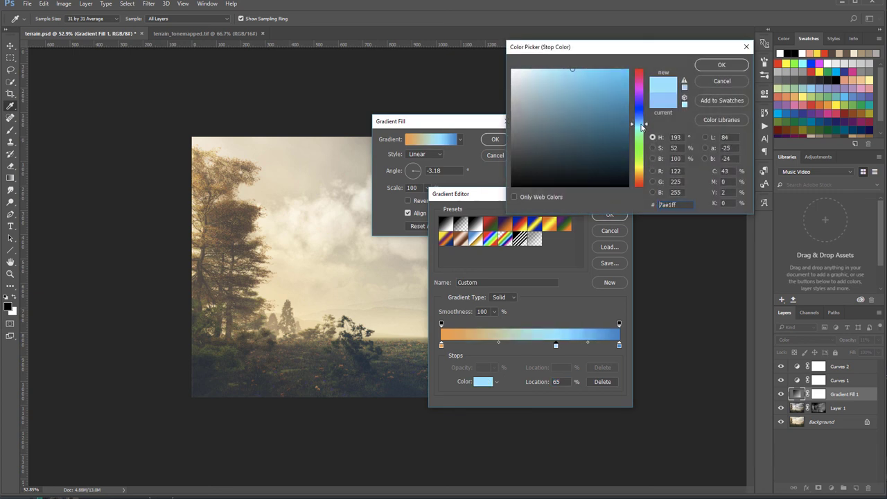
pyautogui.click(720, 64)
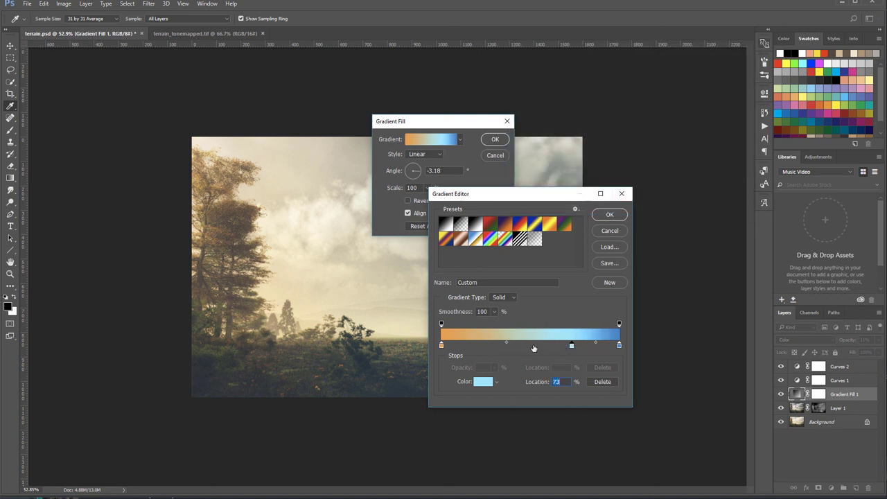
pyautogui.moveTo(507, 342); pyautogui.dragTo(523, 341)
pyautogui.click(621, 216)
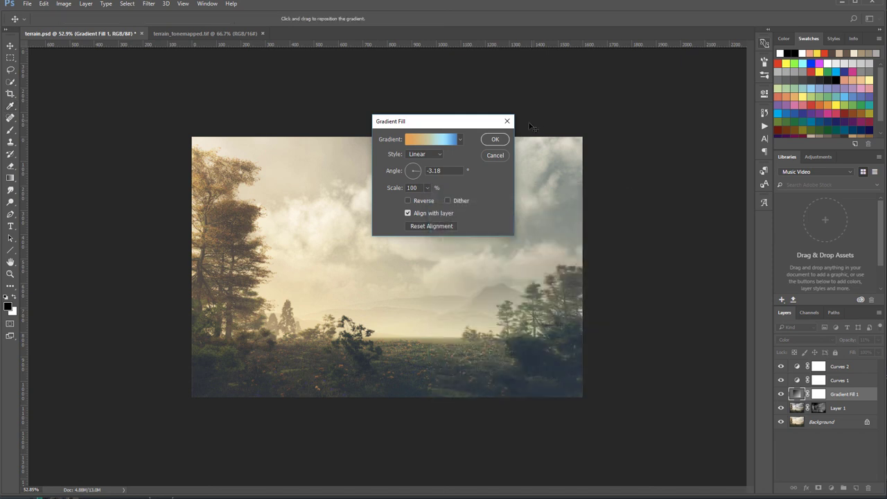
pyautogui.click(495, 139)
# Toggle Gradient Fill 1's visibility off and on twice to compare the tint
pyautogui.click(782, 394)
pyautogui.click(782, 393)
pyautogui.click(782, 394)
pyautogui.click(782, 394)
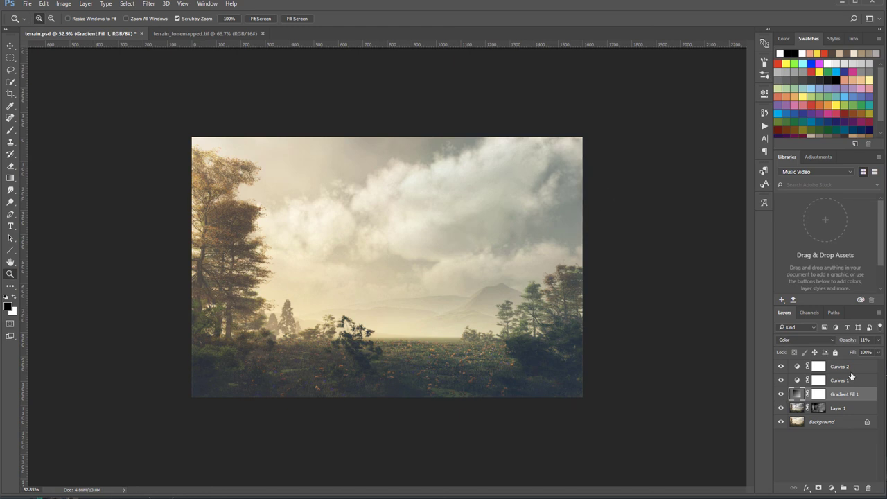
# Set Gradient Fill 1's blend mode to Soft Light and lower its opacity to about 29%
pyautogui.click(878, 339)
pyautogui.moveTo(865, 355); pyautogui.dragTo(851, 355)
pyautogui.click(819, 339)
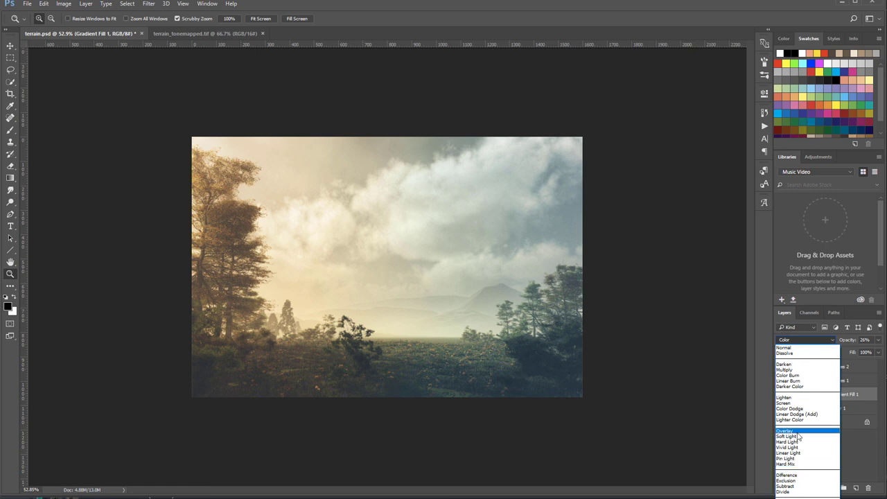
pyautogui.click(798, 436)
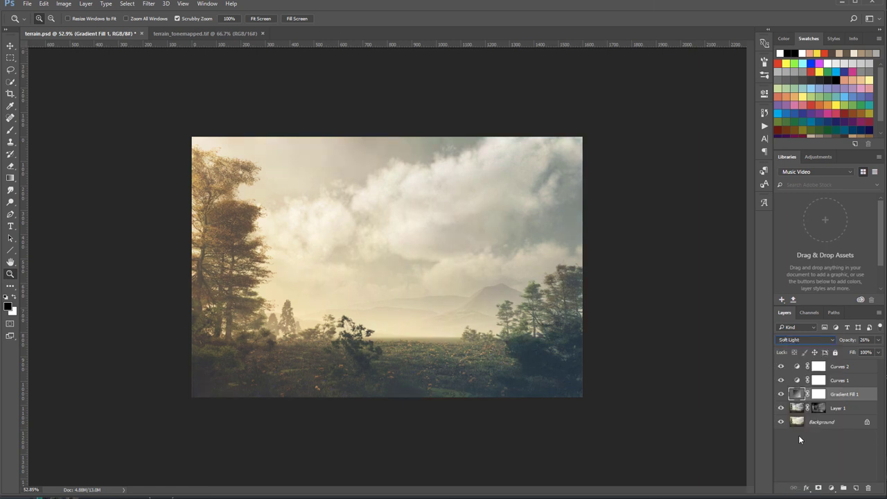
pyautogui.click(879, 339)
pyautogui.moveTo(874, 354); pyautogui.dragTo(856, 352)
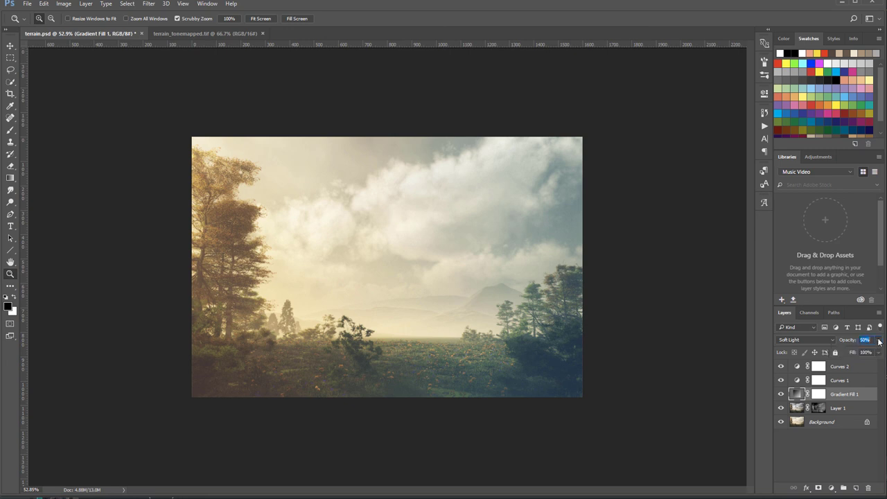
pyautogui.moveTo(853, 355); pyautogui.dragTo(848, 356)
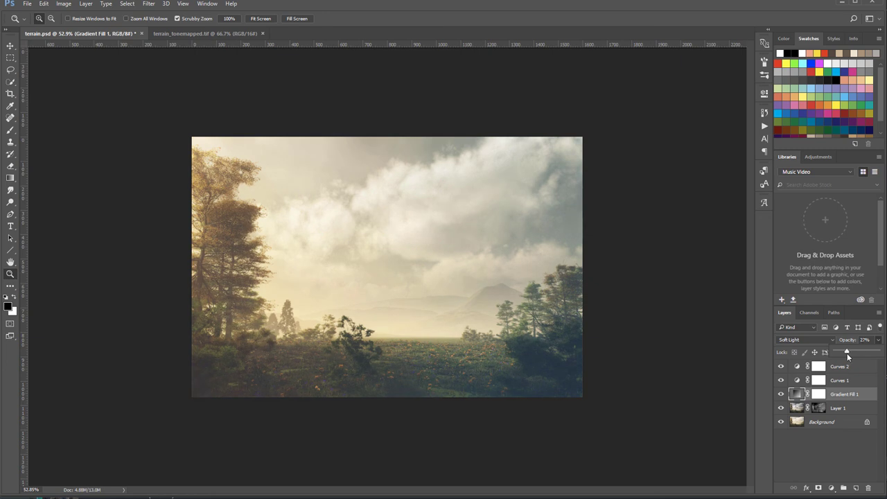